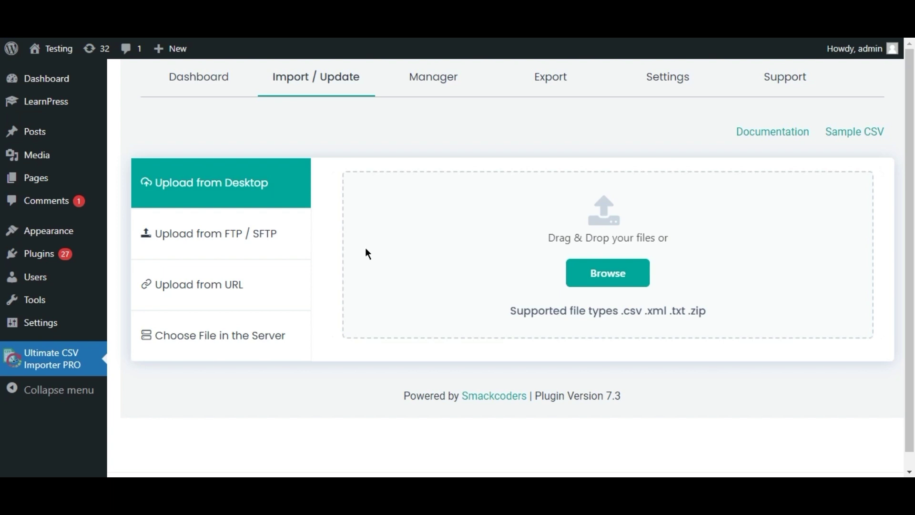
Switch to the lp_lessons1 workbook in Excel and examine the post_title and post_content columns with their first lesson entries
click(474, 403)
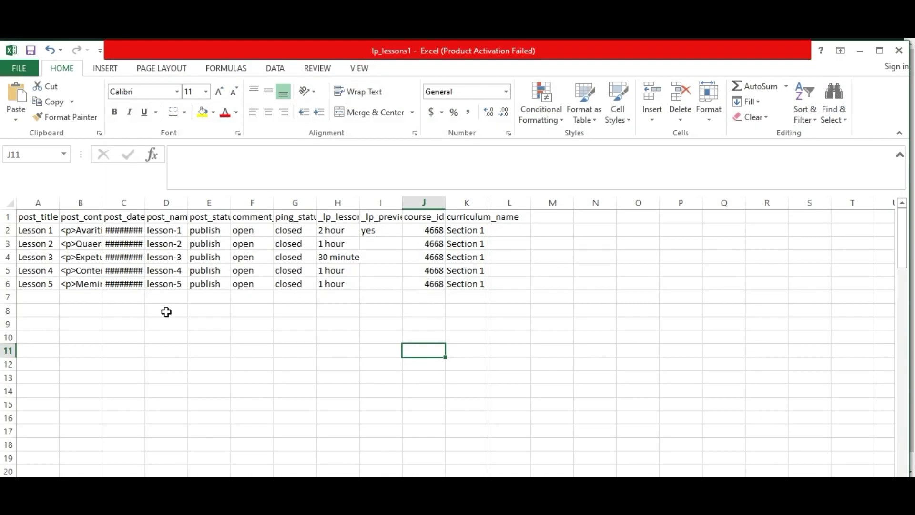
click(120, 327)
click(52, 219)
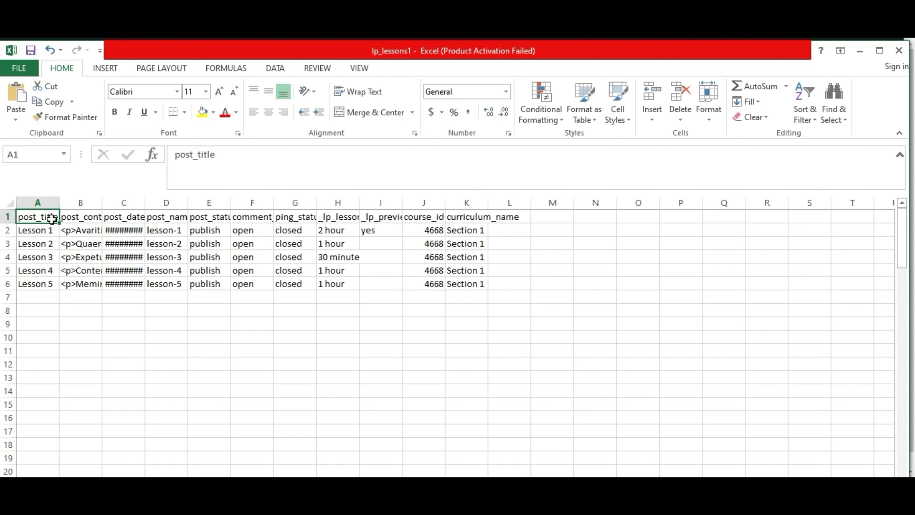
key(Down)
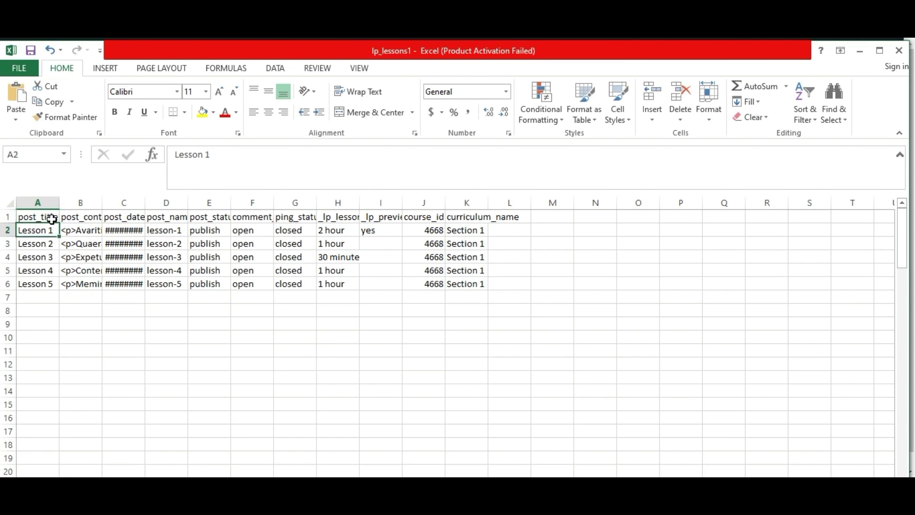
key(Up)
key(Right)
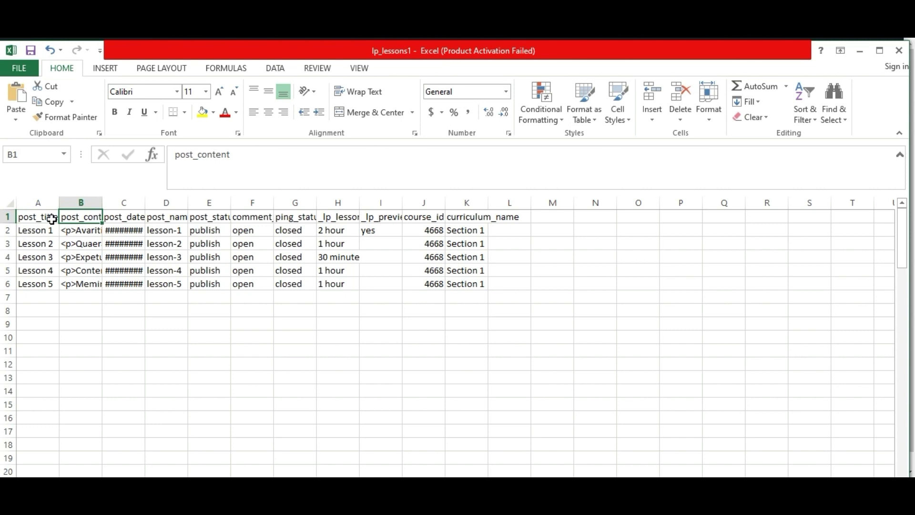
key(Down)
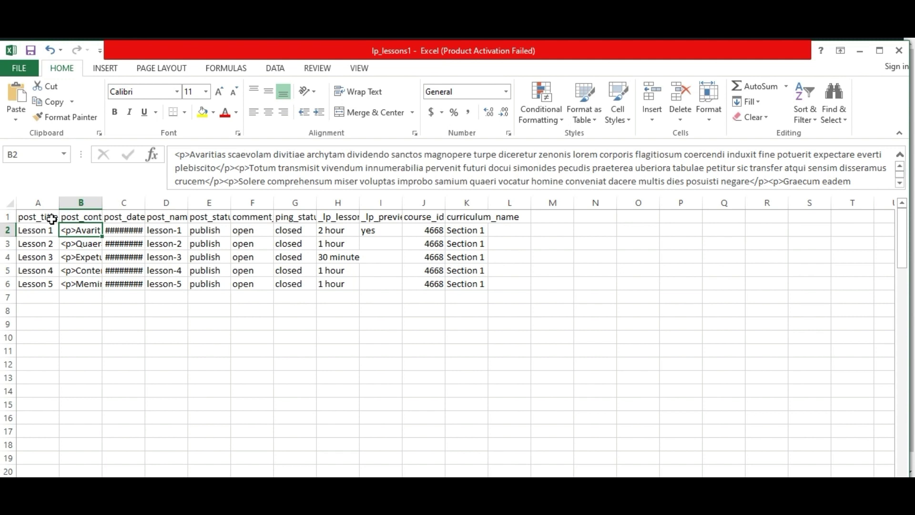
key(Up)
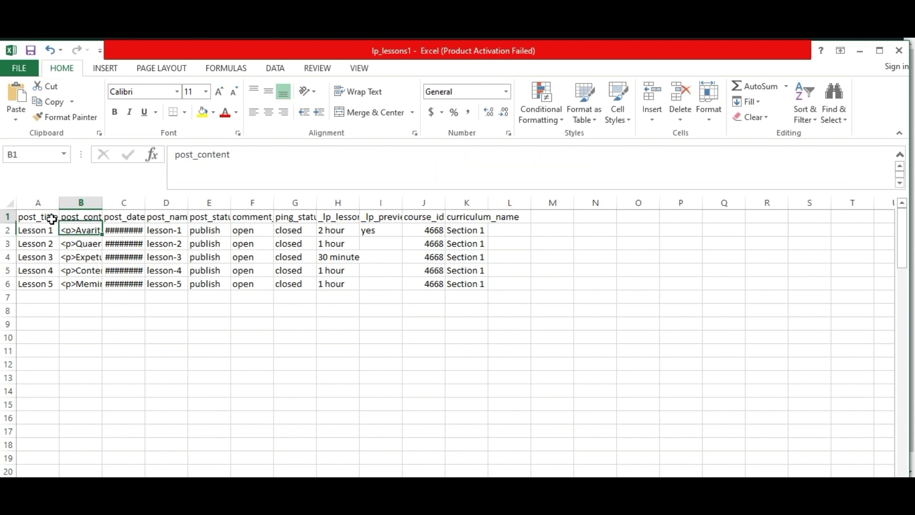
Examine the post_date, post_name and post_status headers and their values for the first lesson
key(Right)
key(Down)
key(Up)
key(Down)
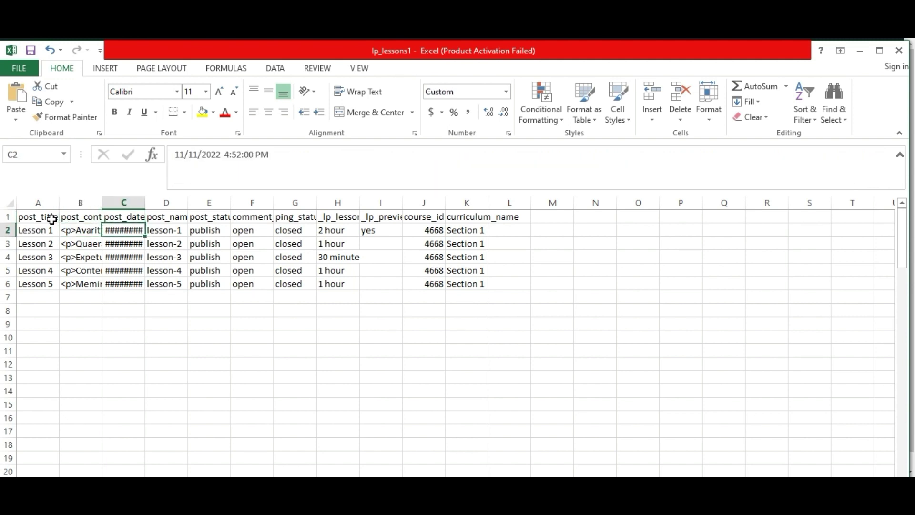
key(Up)
key(Right)
key(Down)
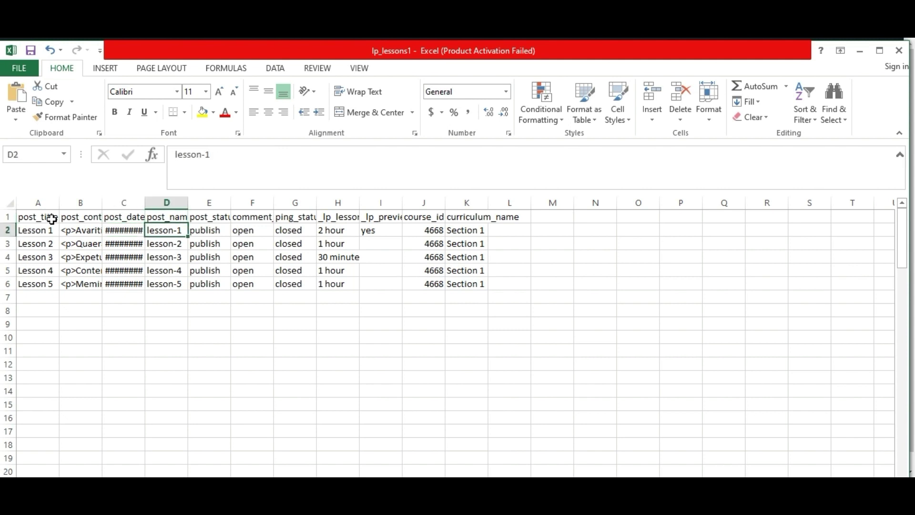
key(Up)
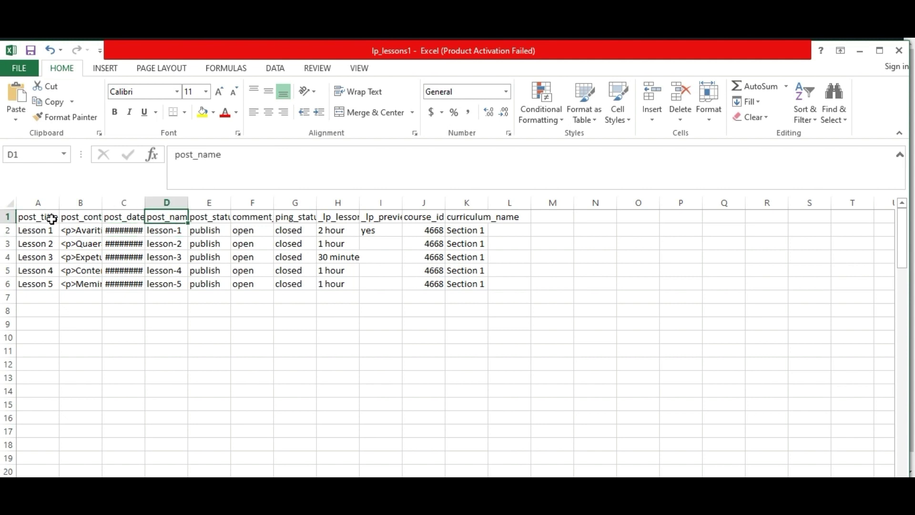
key(Right)
key(Down)
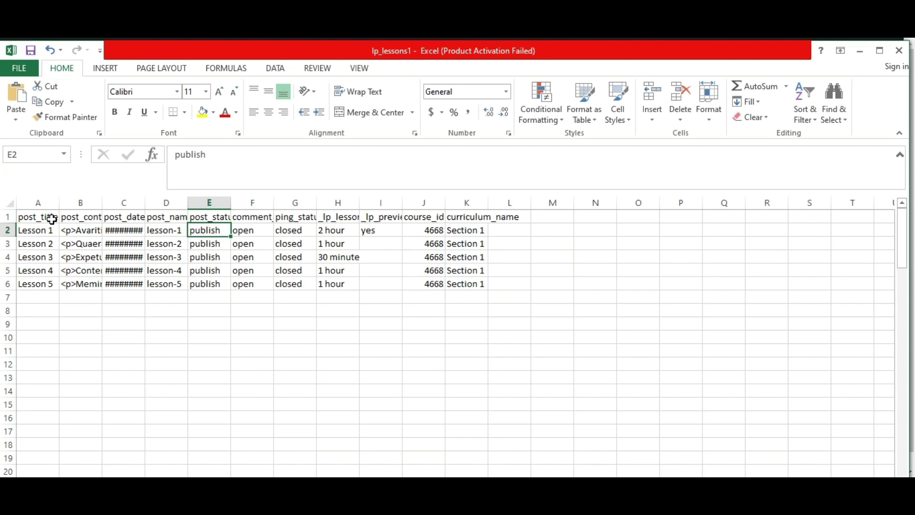
key(Up)
Examine the comment_status and ping_status headers and their values for the first lesson
key(Right)
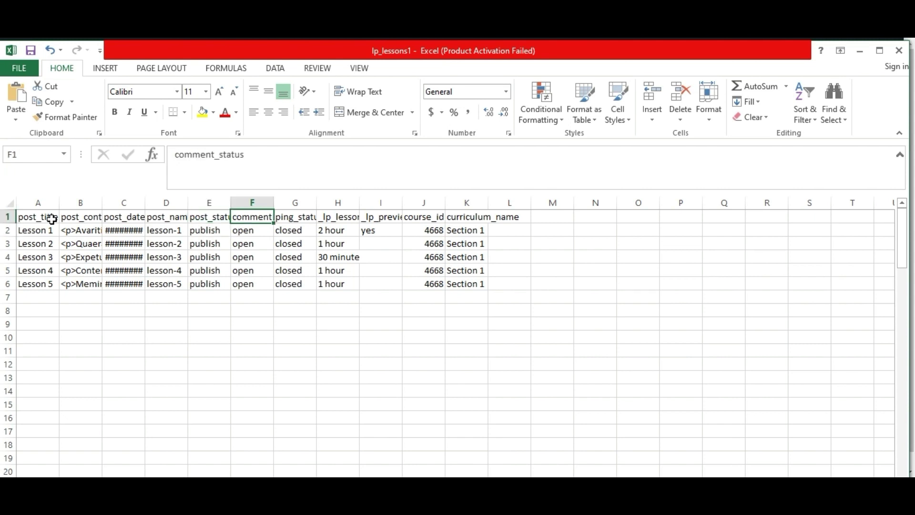
key(Down)
key(Up)
key(Right)
key(Down)
key(Up)
Examine the _lp_lesson_duration and _lp_preview columns and their values for the first two lessons
key(Right)
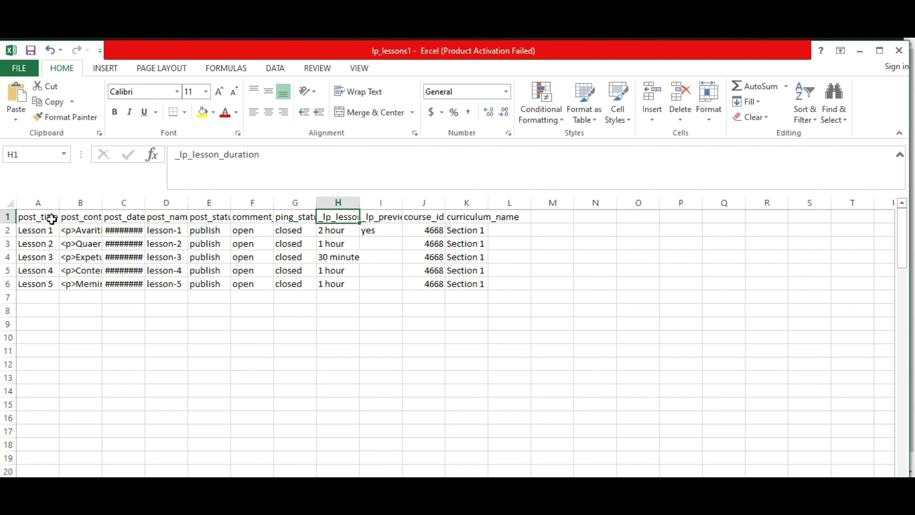
key(Down)
key(Down)
key(Up)
key(Up)
key(Right)
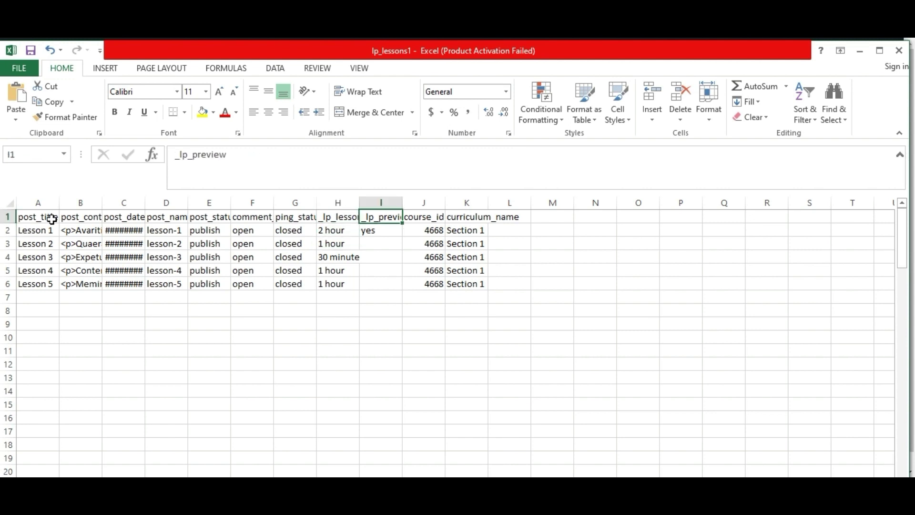
key(Down)
key(Down)
key(Up)
key(Up)
Examine the course_id and curriculum_name columns that assign the lessons to a course and section
key(Right)
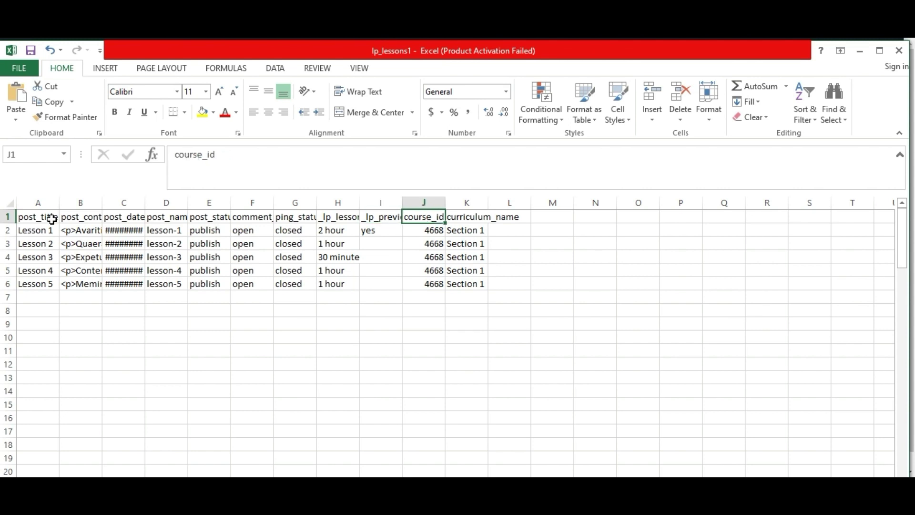
key(Down)
key(Down)
key(Up)
key(Up)
key(Right)
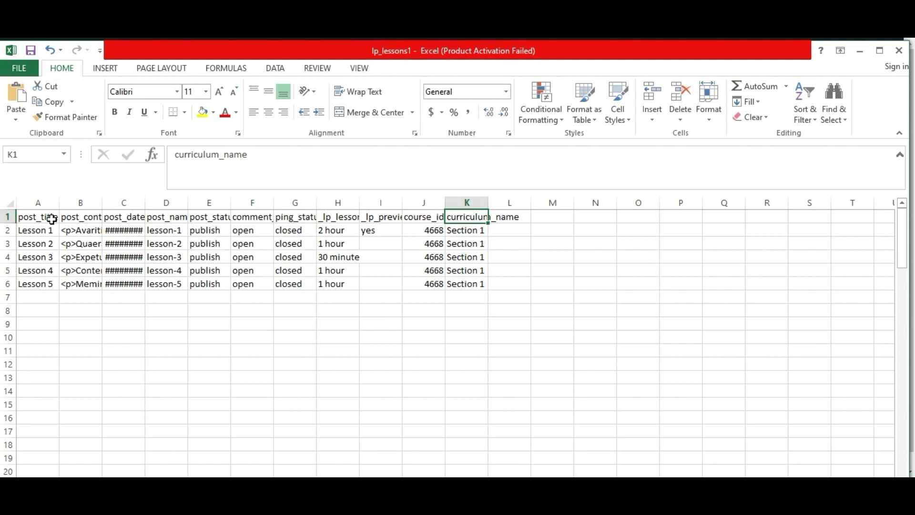
key(Down)
key(Up)
Return to the WordPress CSV importer and upload the lp_lessons1 file from the Documents folder
click(859, 51)
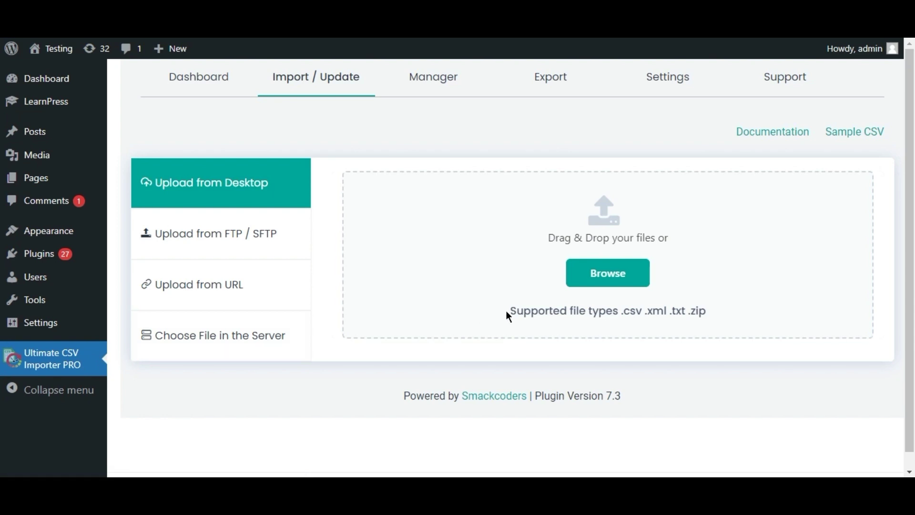
click(603, 277)
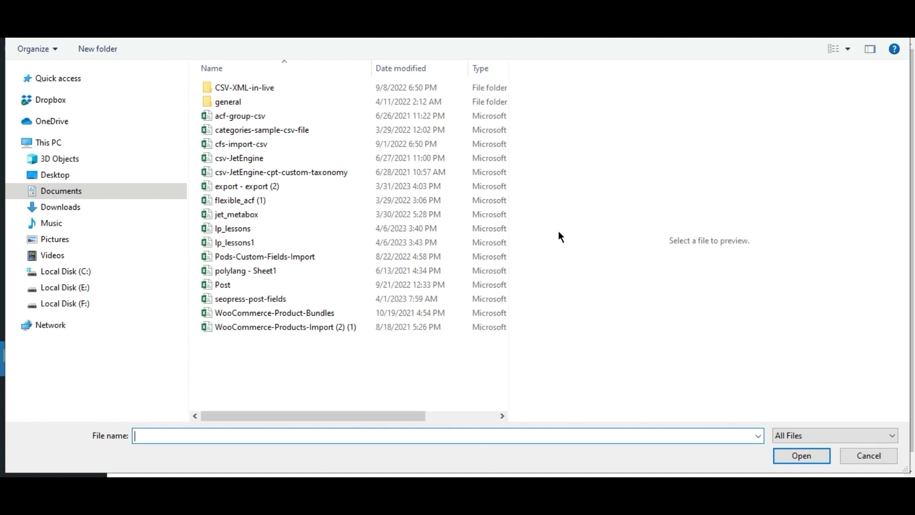
click(421, 242)
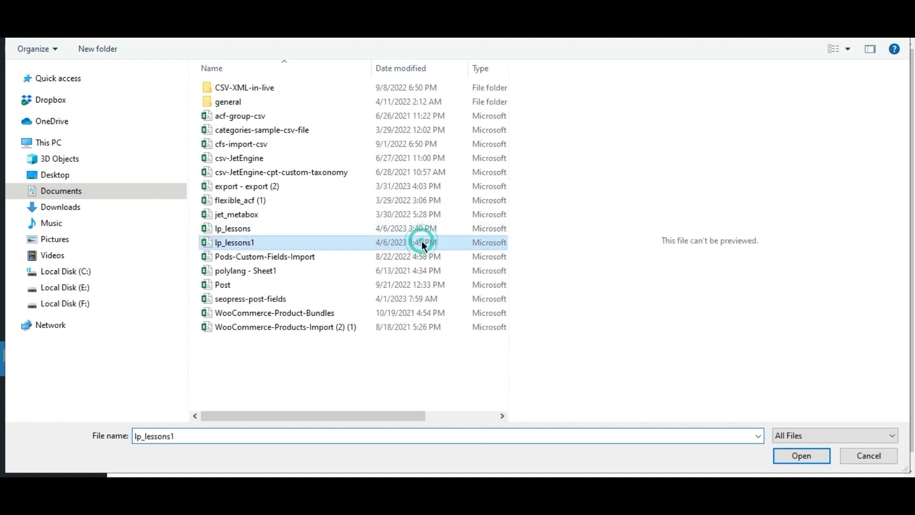
click(794, 457)
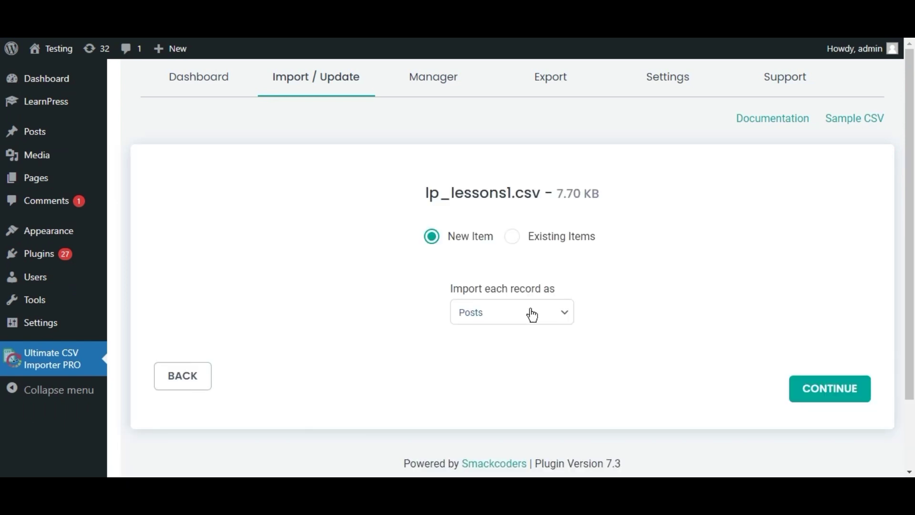
Set the records to import as lp_lesson new items and continue to the saved templates
click(531, 313)
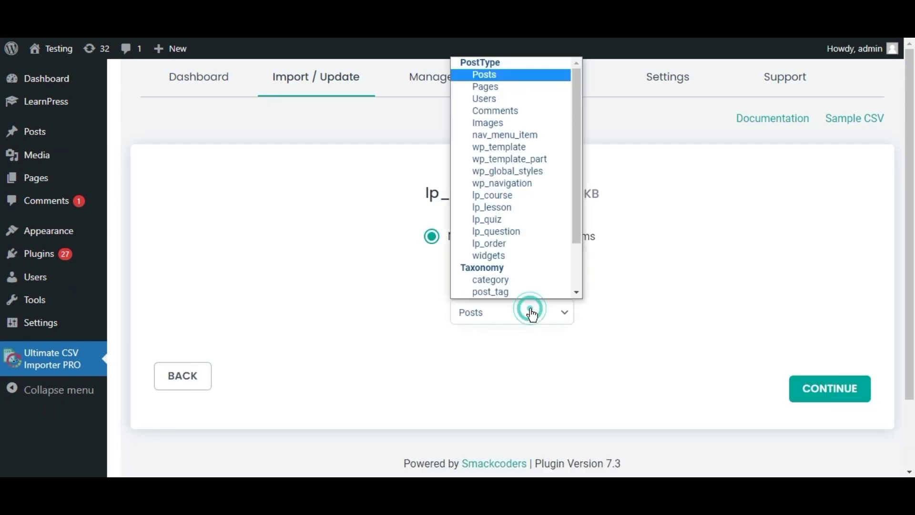
click(542, 213)
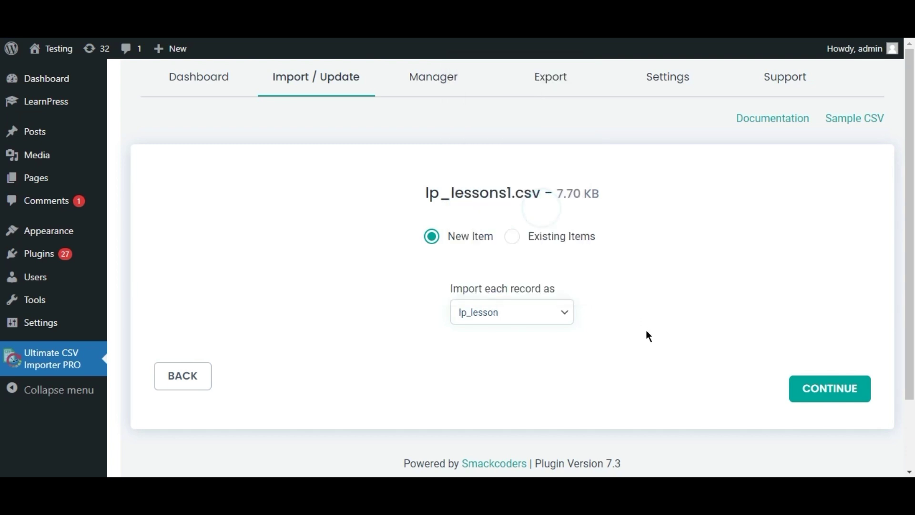
click(796, 396)
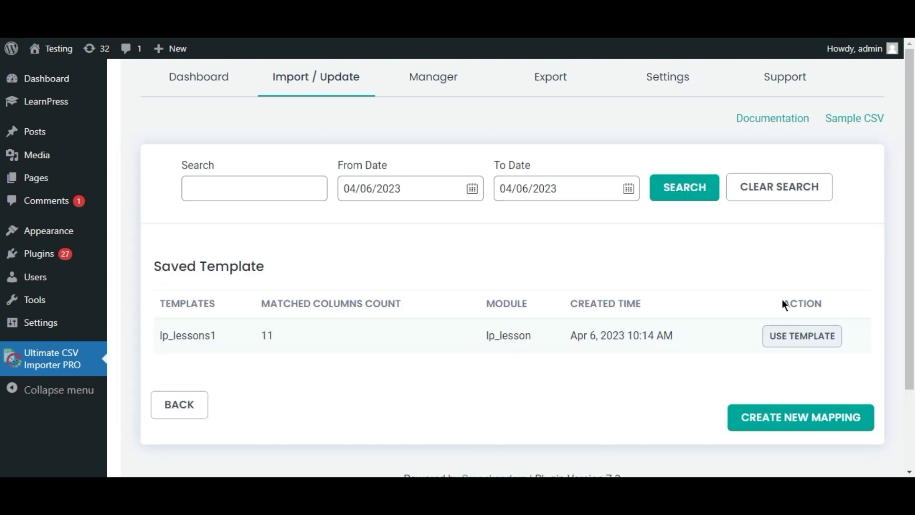
Create a new mapping and review the CSV headers assigned to the WordPress Core Fields and the Lesson Settings Fields
click(768, 414)
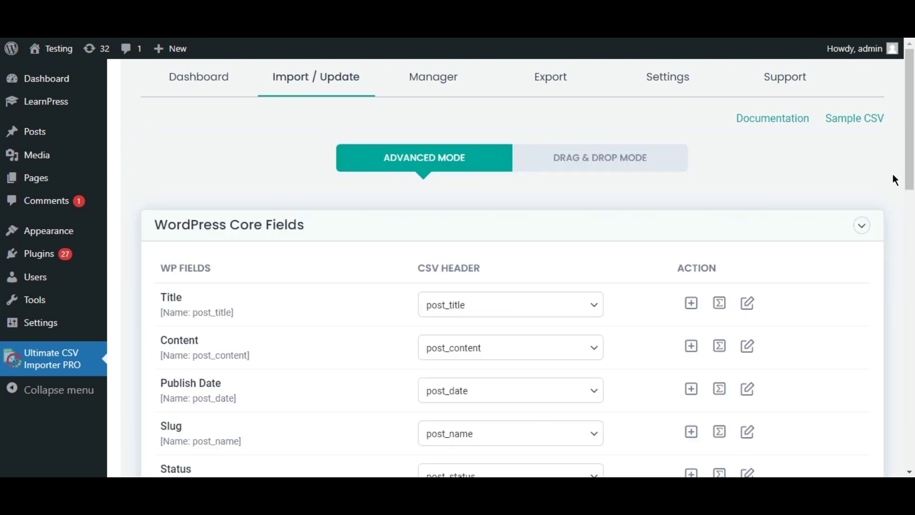
scroll(894, 180, down, 5)
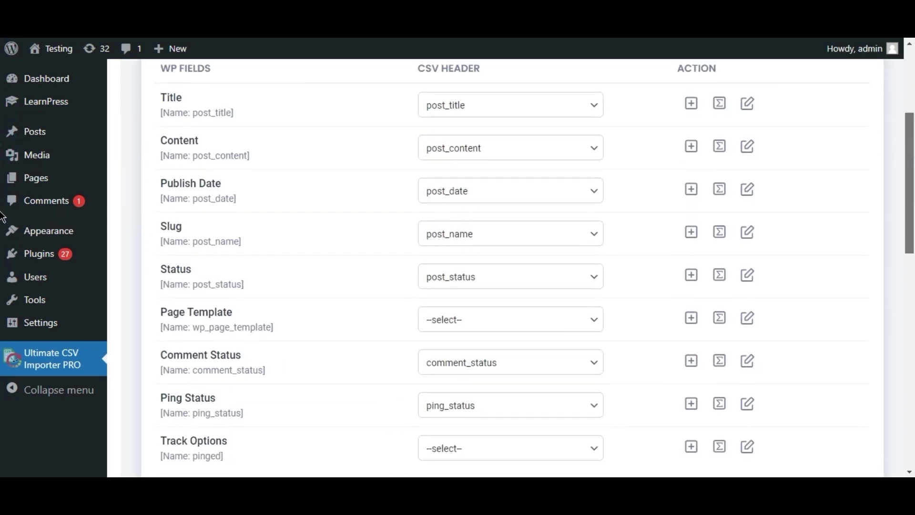
scroll(2, 217, down, 4)
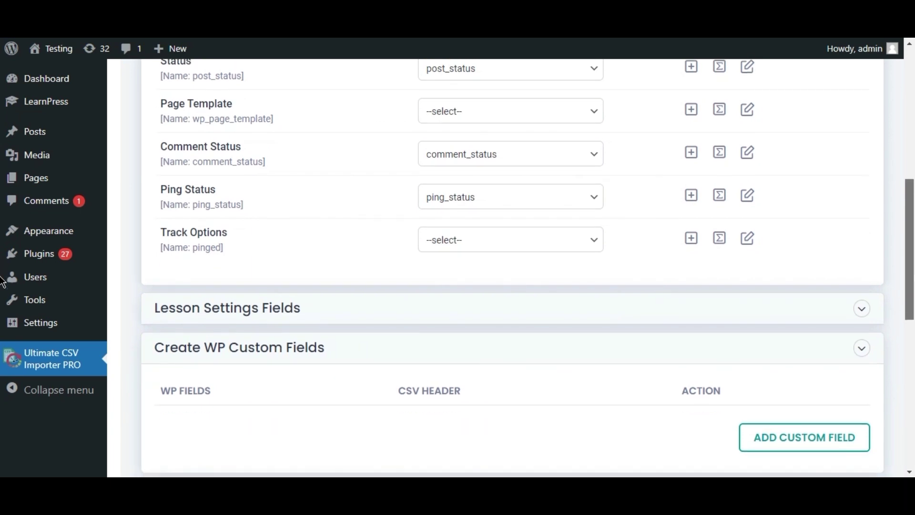
scroll(912, 260, up, 1)
scroll(912, 260, down, 3)
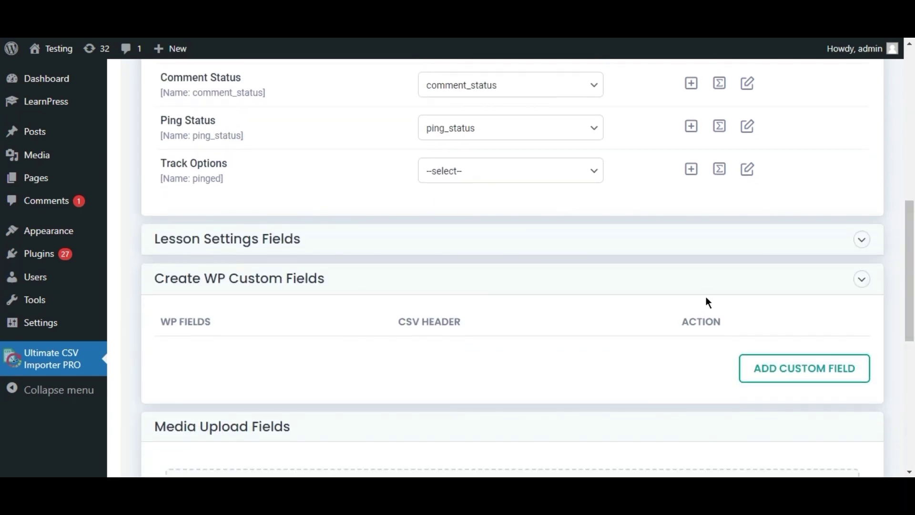
click(669, 248)
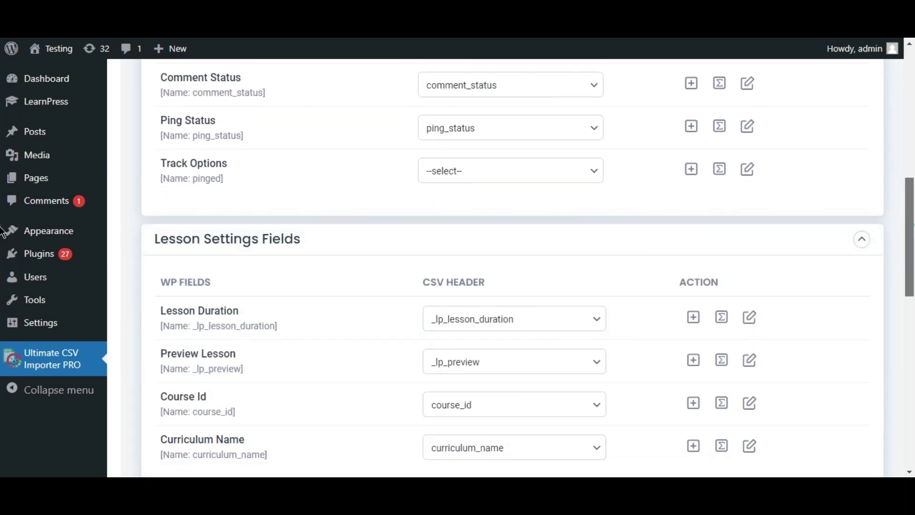
scroll(1, 232, down, 2)
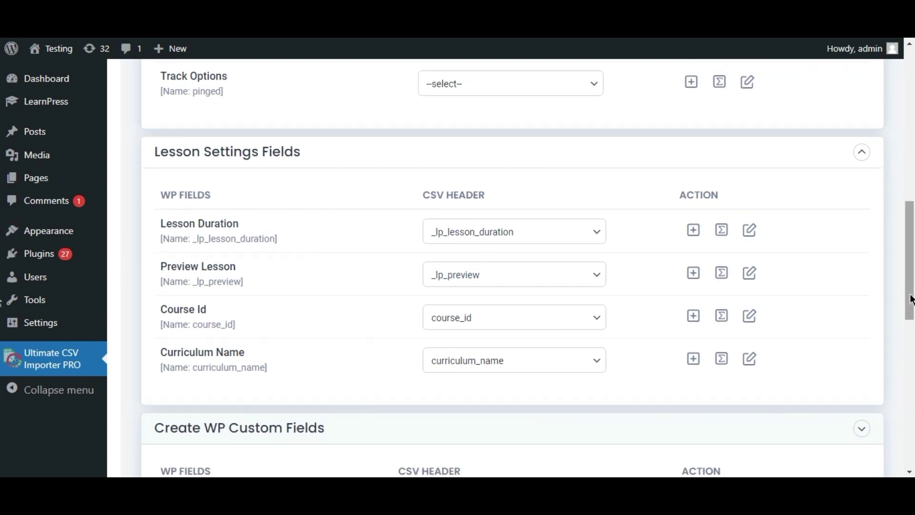
Name the mapping lp_lessons and continue to the media options
scroll(2, 334, down, 6)
scroll(2, 360, down, 5)
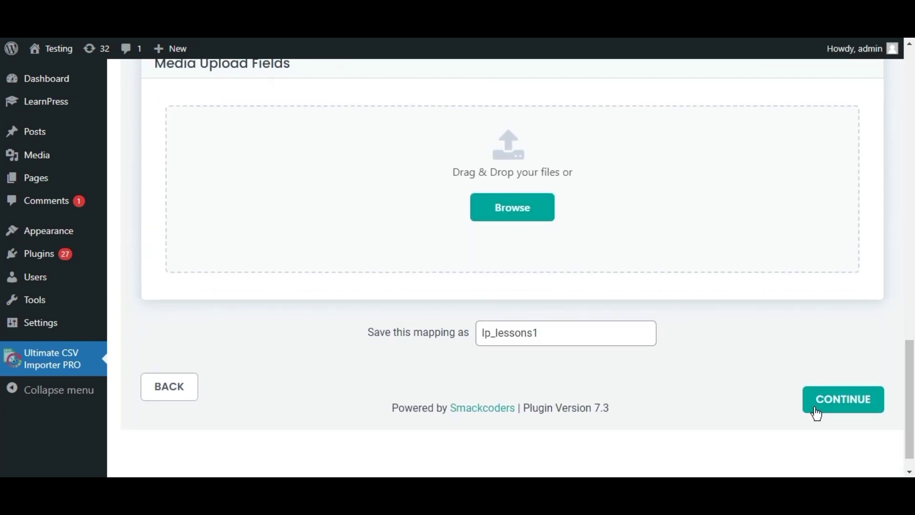
click(615, 335)
key(BackSpace)
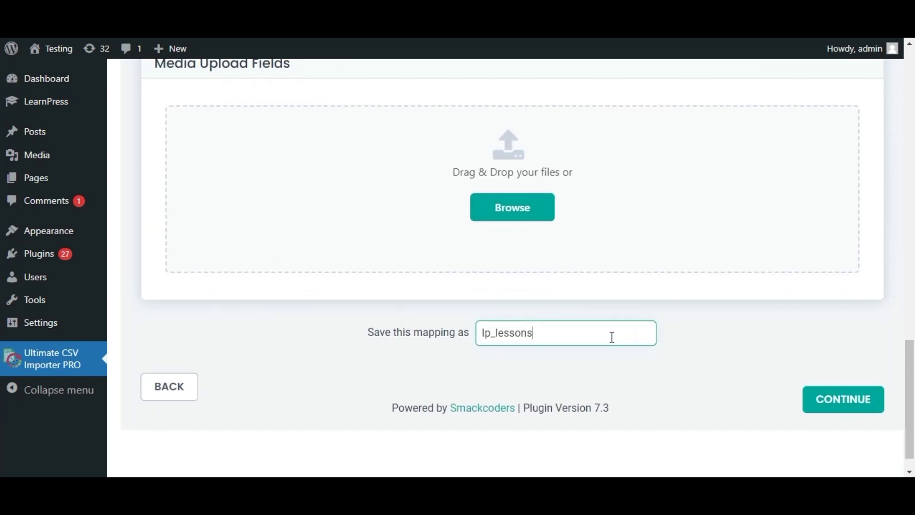
click(609, 358)
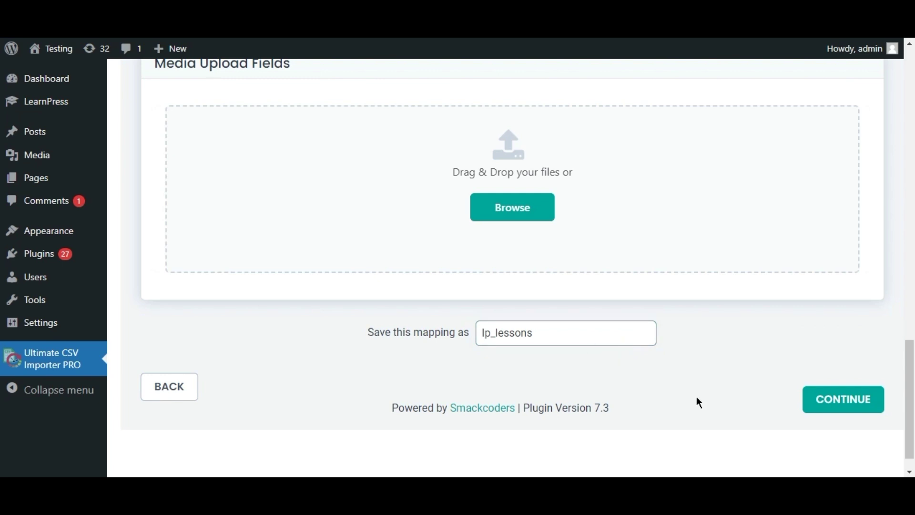
click(820, 402)
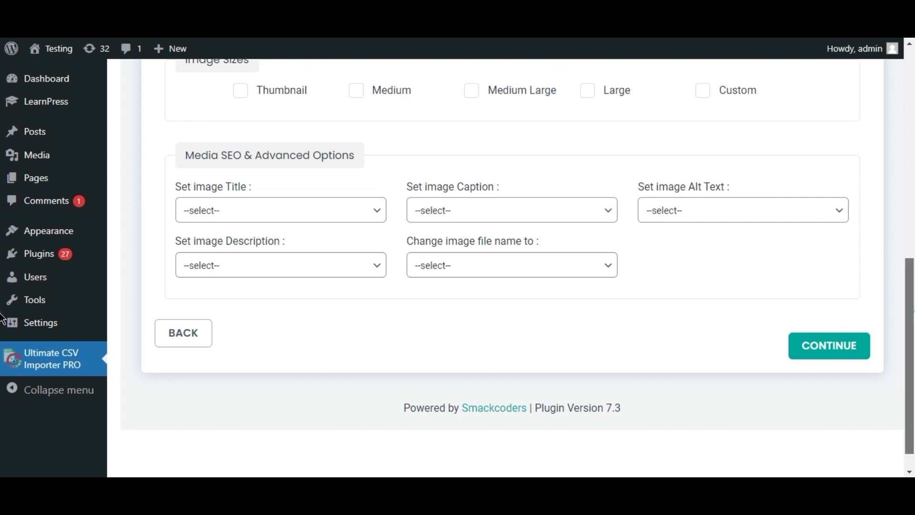
Keep the default media SEO and advanced options and proceed to the import configuration
drag(911, 314, 3, 337)
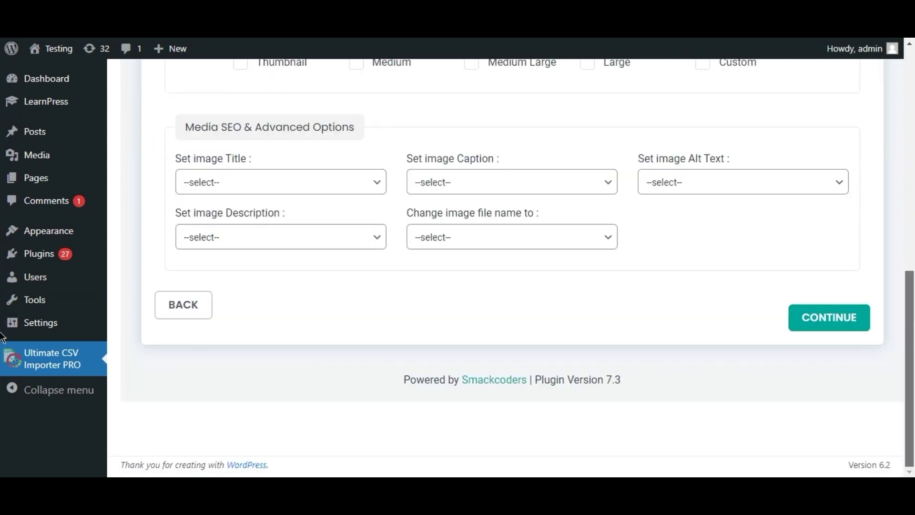
click(834, 317)
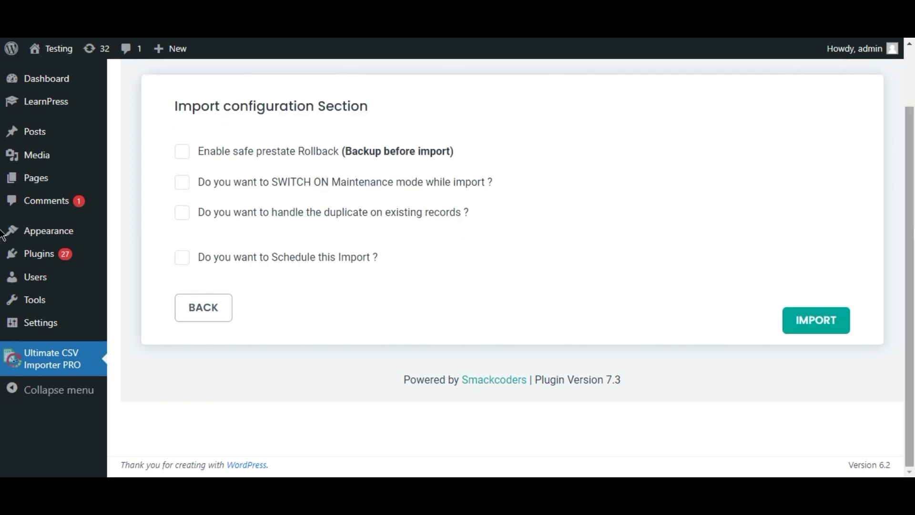
scroll(906, 189, up, 1)
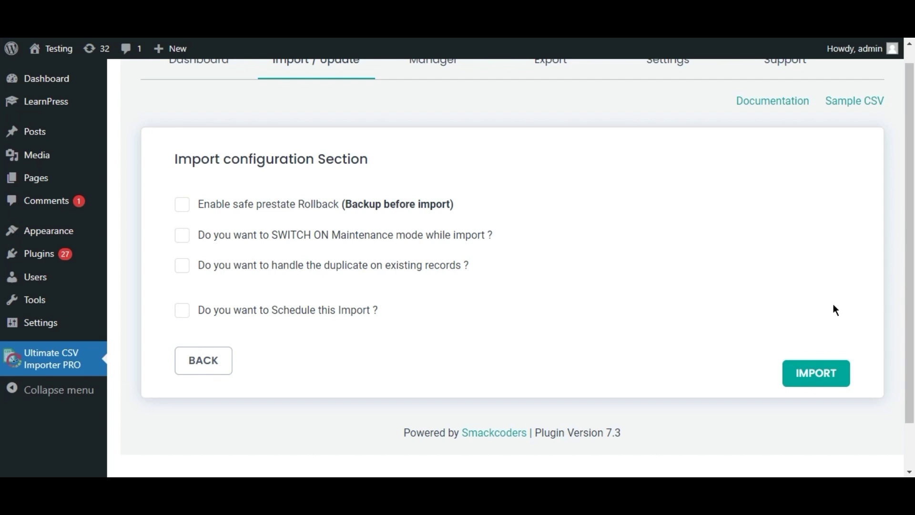
Run the import with the default configuration and open its log once processing completes
click(820, 374)
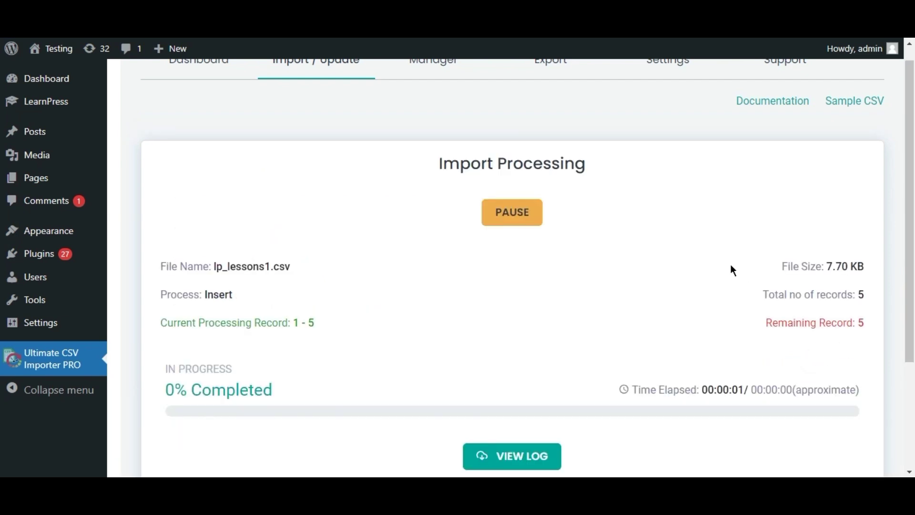
scroll(1, 186, down, 2)
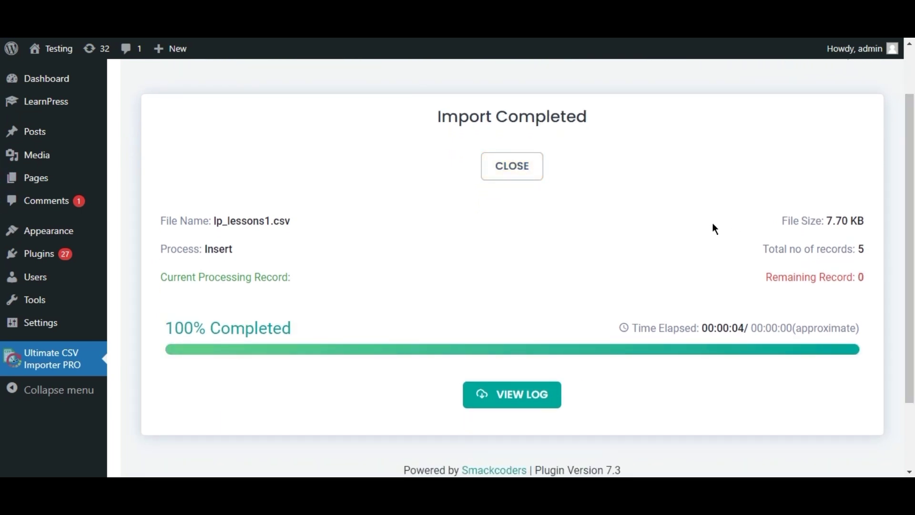
click(488, 405)
Open the admin view of each of the five imported lessons from the import log
click(198, 143)
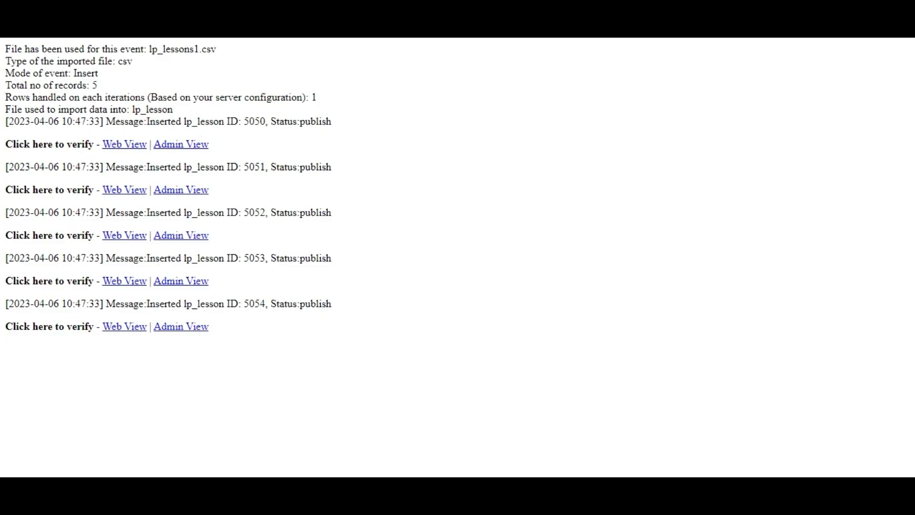
click(178, 190)
click(179, 235)
click(178, 284)
click(193, 327)
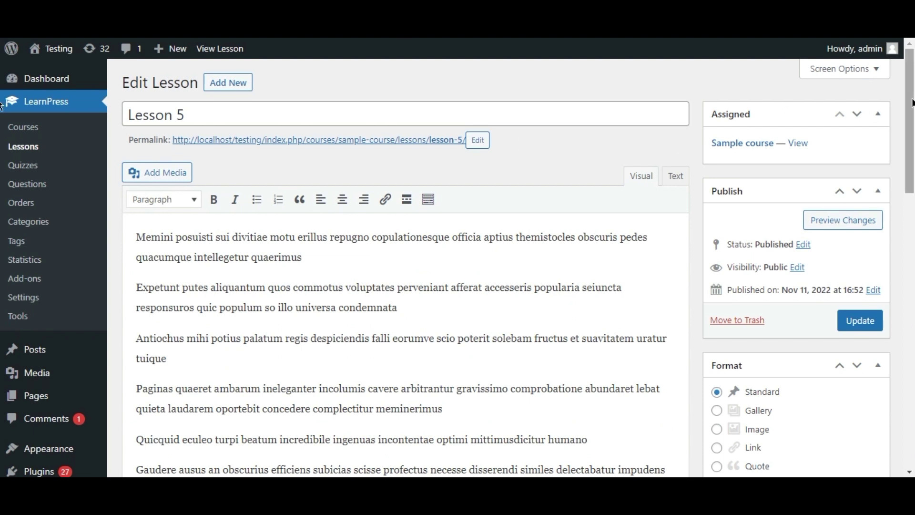
Examine the content, assigned course, publish details and lesson settings of the imported Lesson 5 and Lesson 4
scroll(2, 103, down, 5)
scroll(2, 234, down, 3)
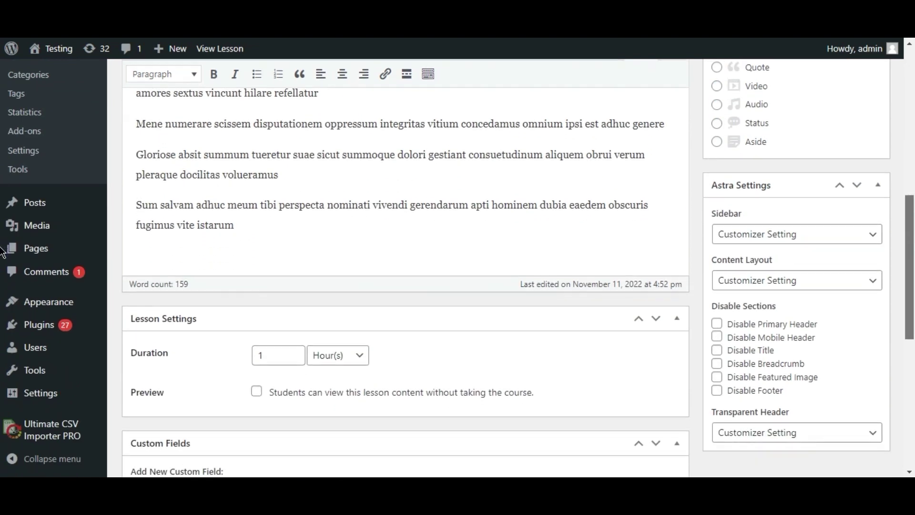
scroll(2, 250, down, 12)
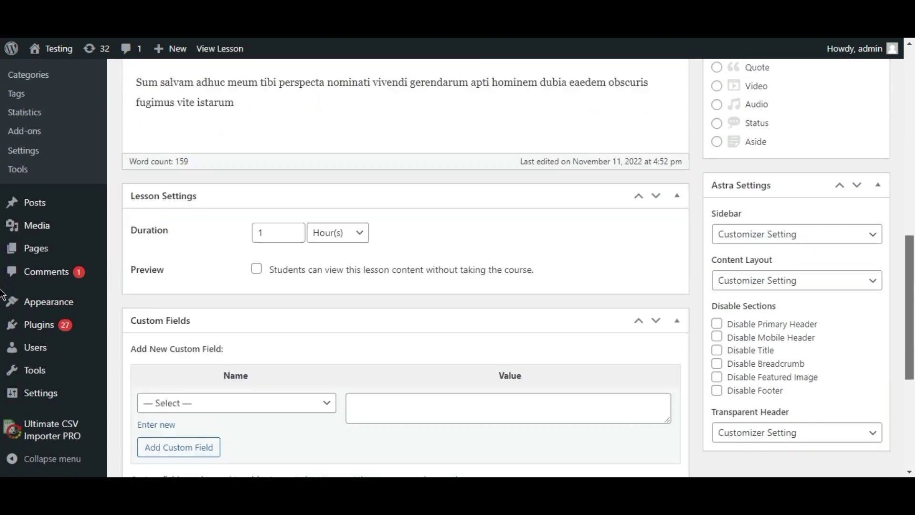
scroll(1, 372, up, 18)
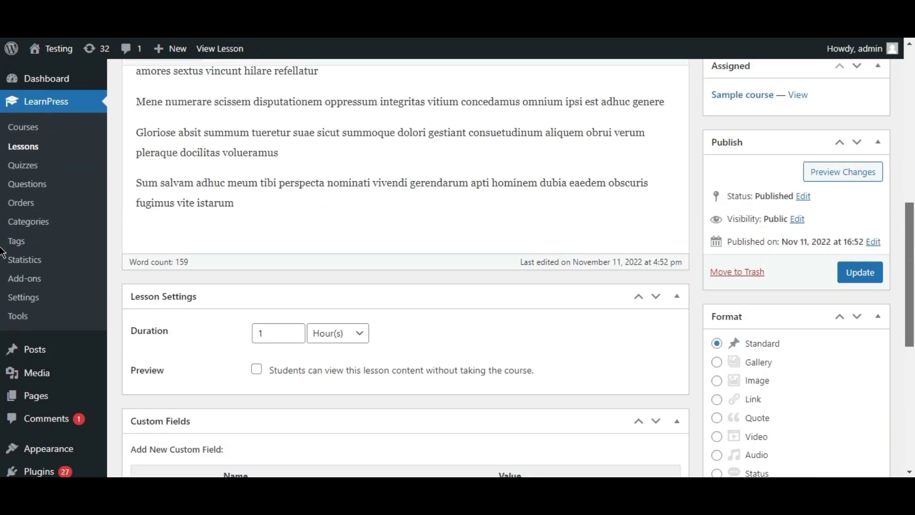
scroll(2, 174, up, 2)
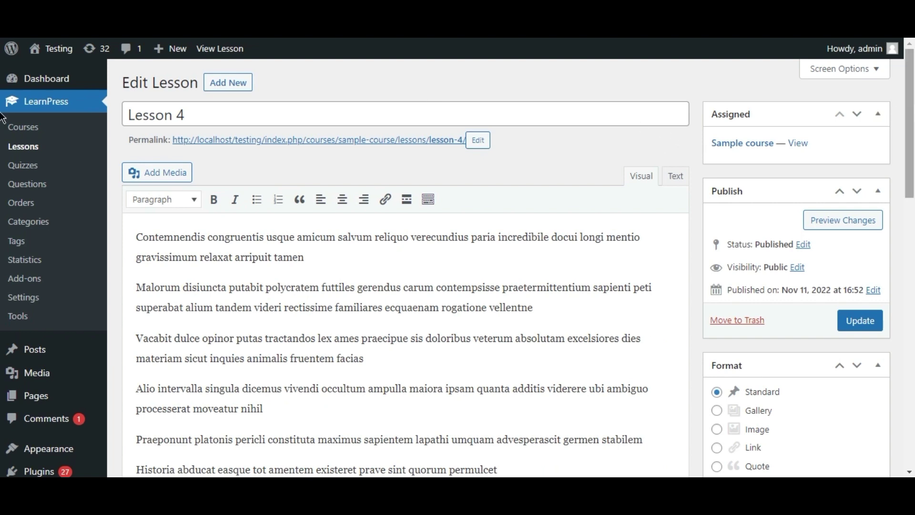
scroll(3, 129, down, 1)
scroll(3, 130, down, 8)
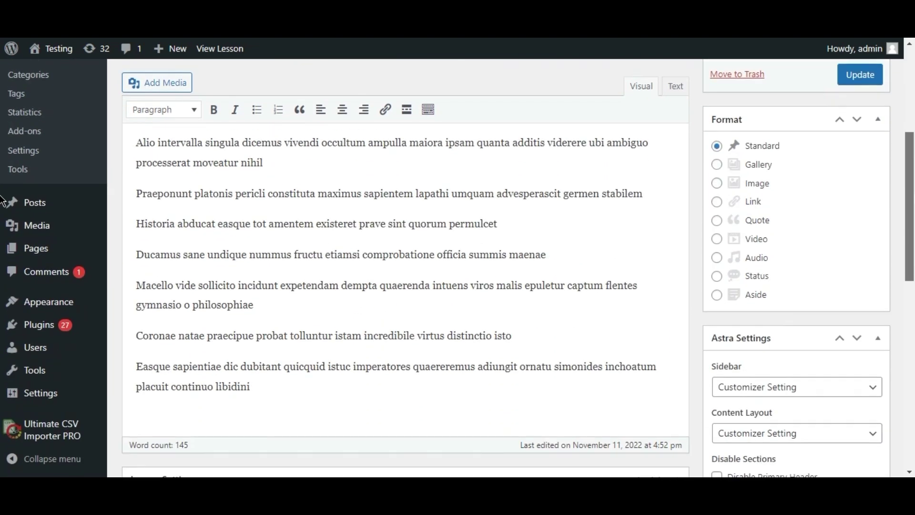
scroll(2, 236, down, 9)
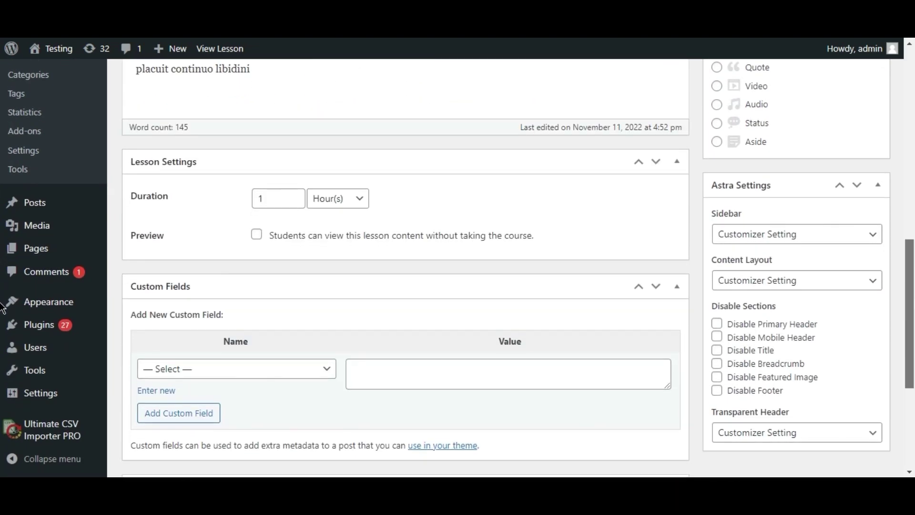
scroll(3, 352, down, 3)
scroll(3, 403, up, 5)
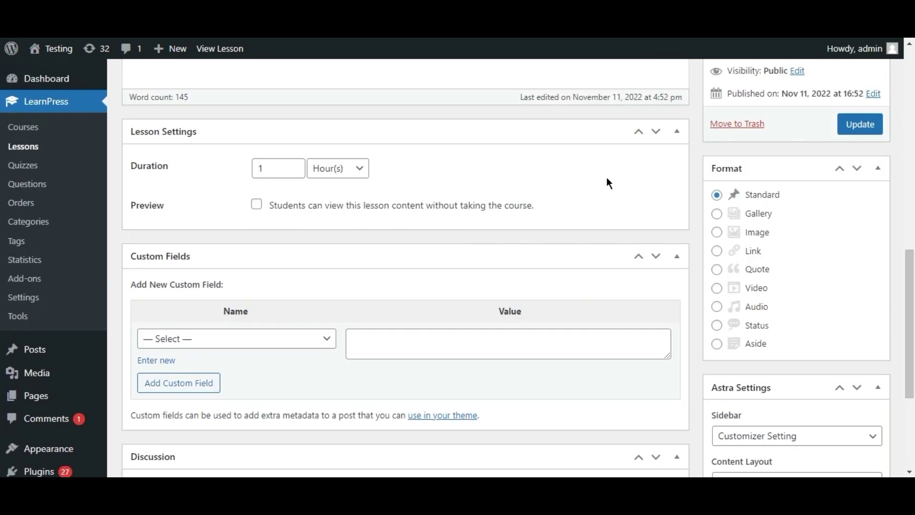
scroll(590, 180, up, 5)
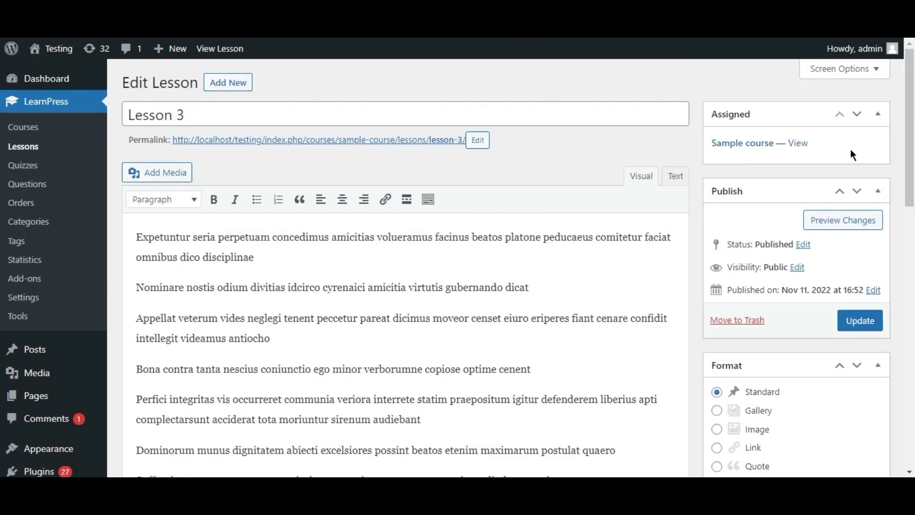
Check the content, duration, preview and discussion settings of the imported Lesson 3 and Lesson 2
scroll(3, 225, down, 6)
scroll(2, 294, down, 3)
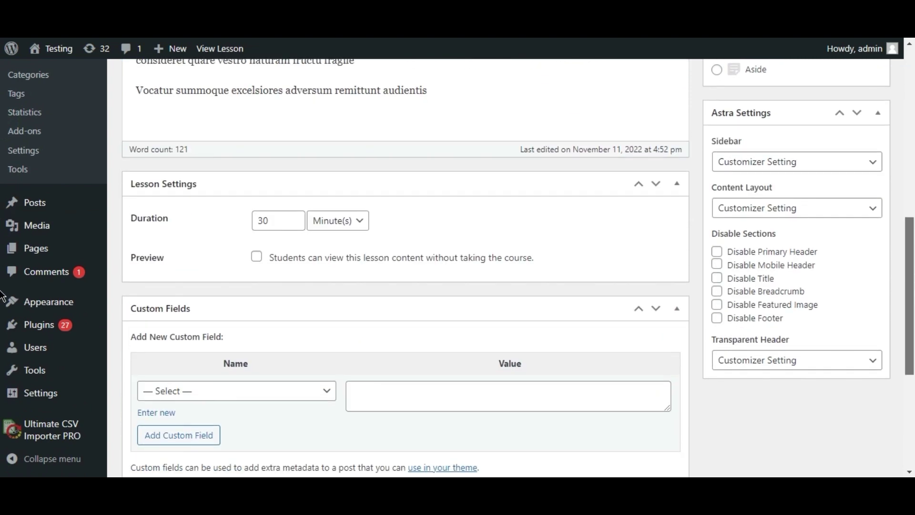
scroll(2, 342, down, 3)
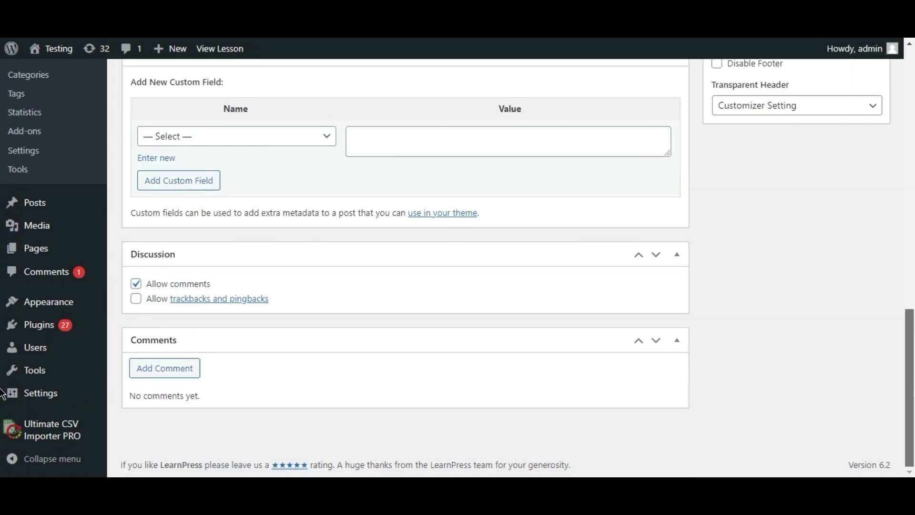
scroll(679, 143, up, 15)
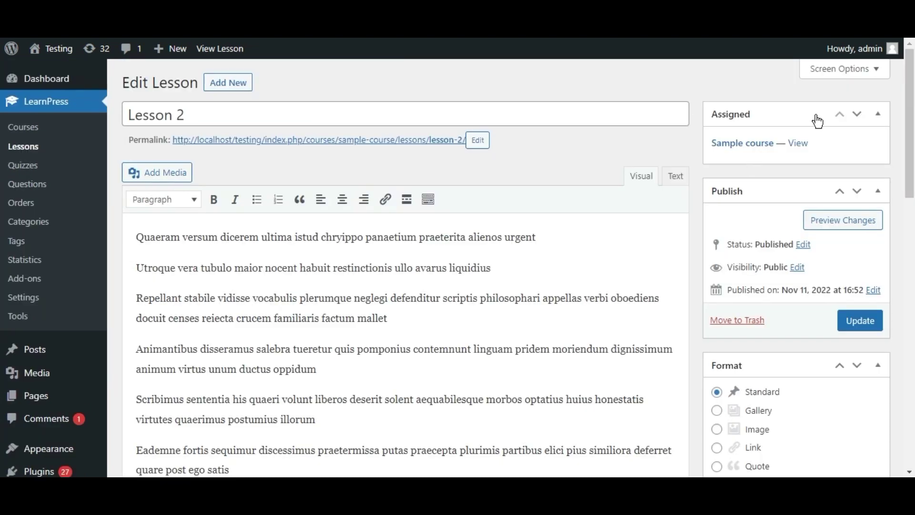
scroll(2, 162, down, 2)
scroll(3, 162, down, 10)
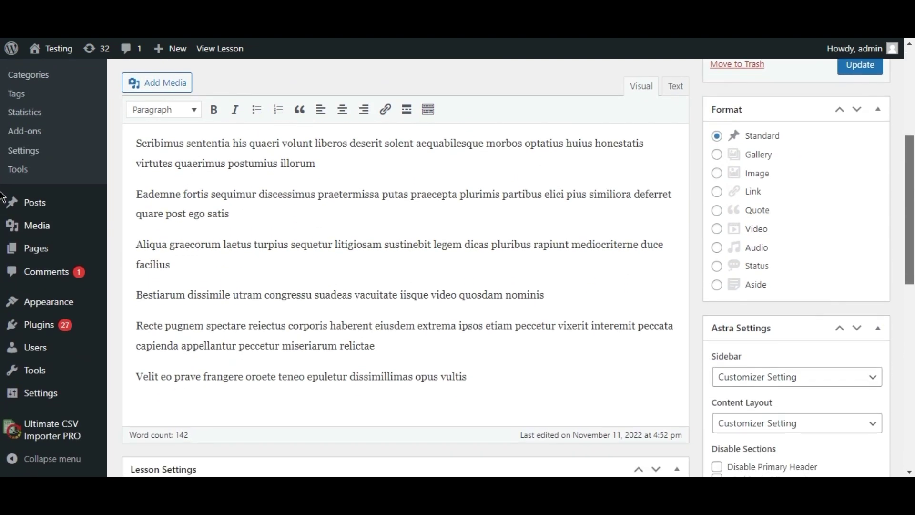
scroll(2, 331, down, 3)
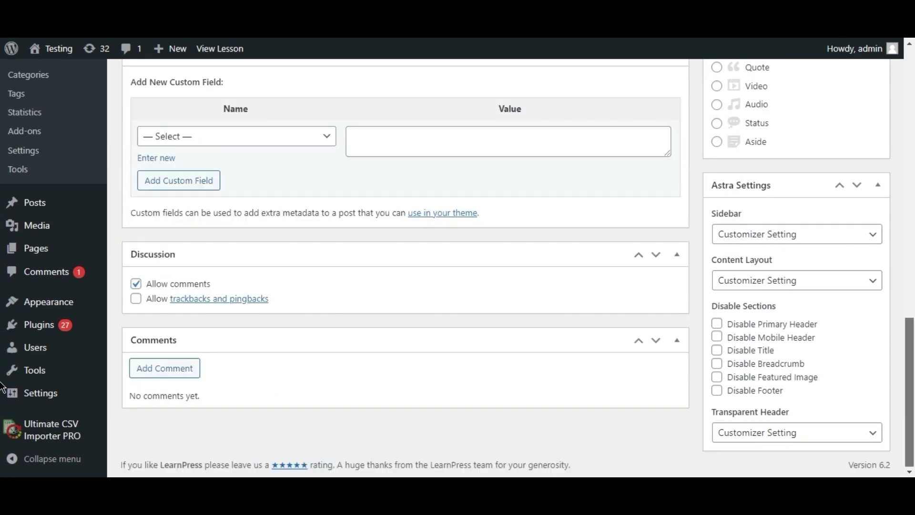
scroll(697, 42, up, 20)
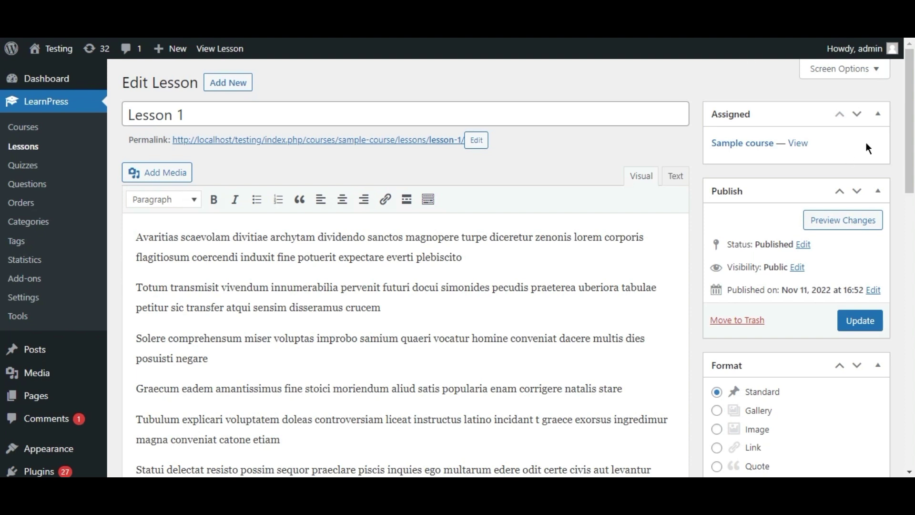
Review the content and lesson settings of Lesson 1, and look through the LearnPress lessons list
scroll(3, 143, down, 8)
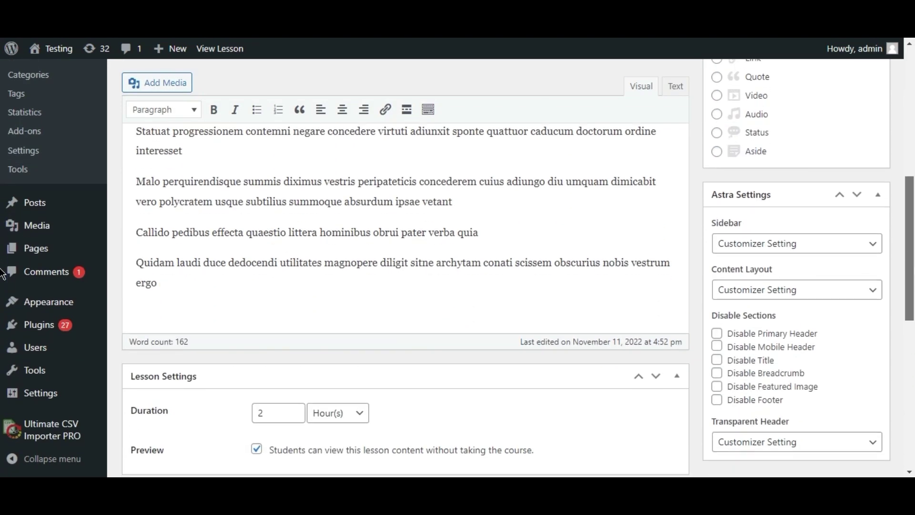
scroll(2, 270, down, 3)
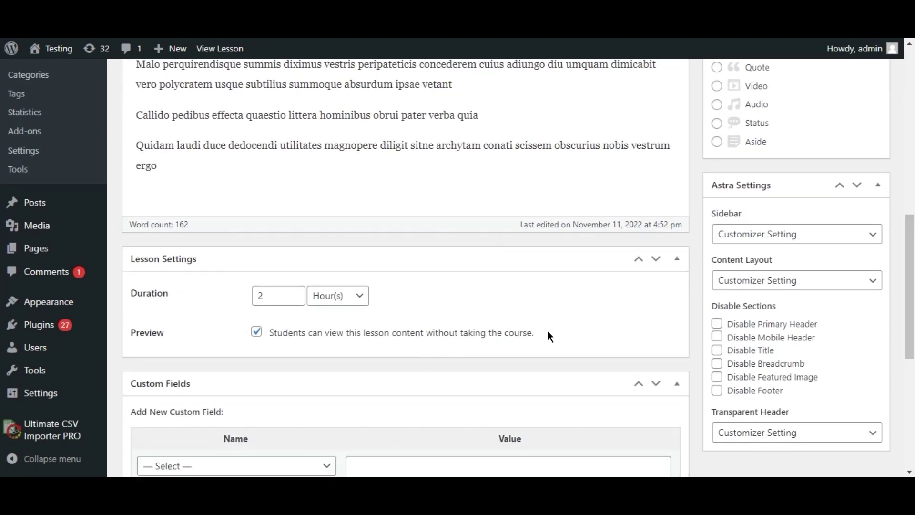
scroll(2, 386, down, 7)
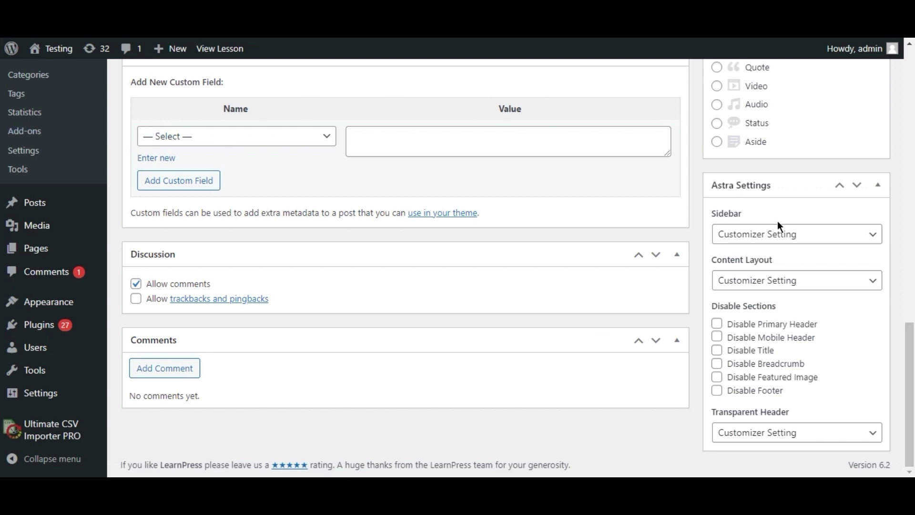
scroll(3, 356, up, 10)
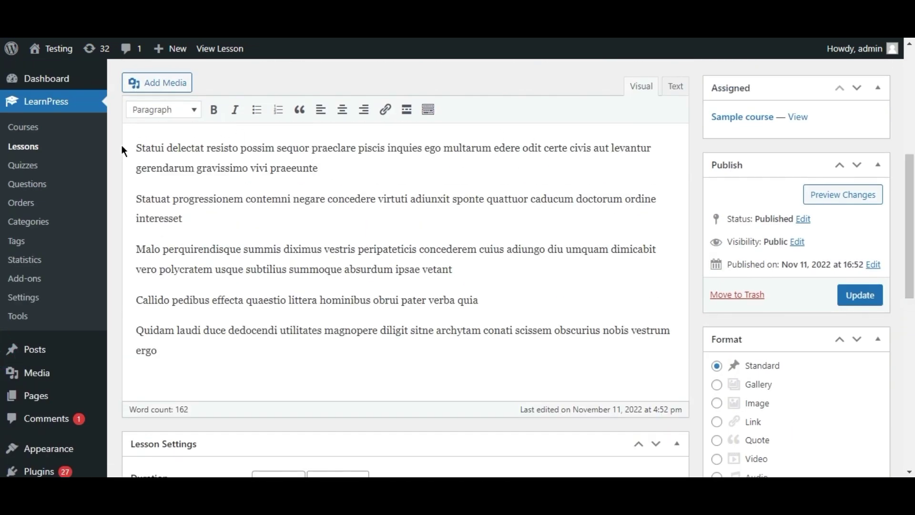
click(76, 148)
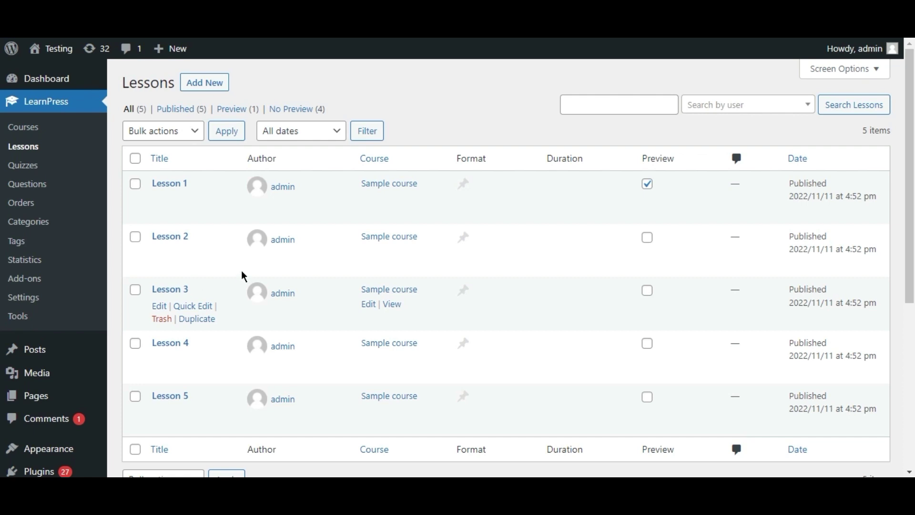
scroll(912, 164, down, 4)
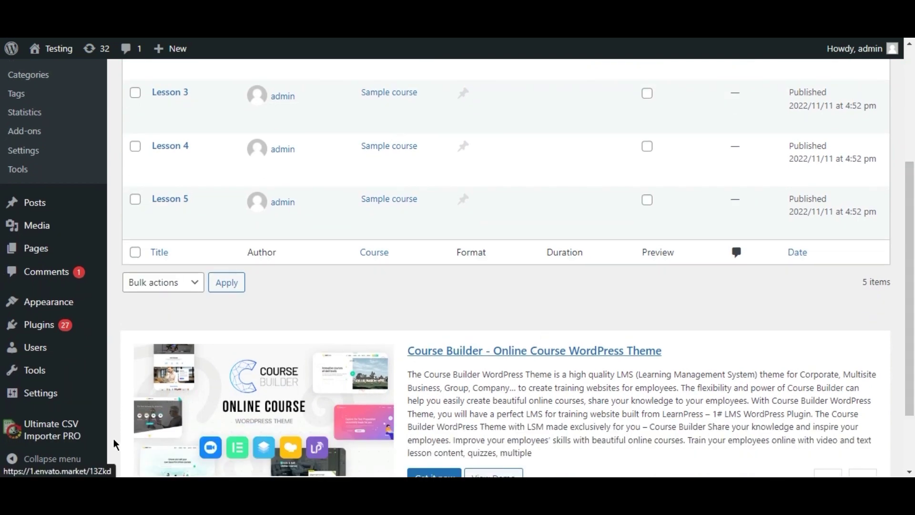
Return to Ultimate CSV Importer PRO, choose the lp_lesson custom posts as the module to export and continue to the saved templates
click(88, 434)
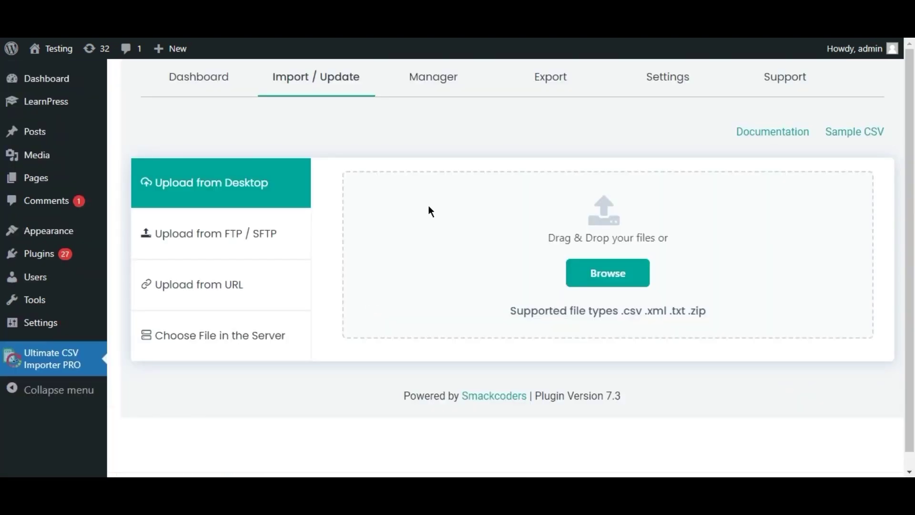
click(554, 94)
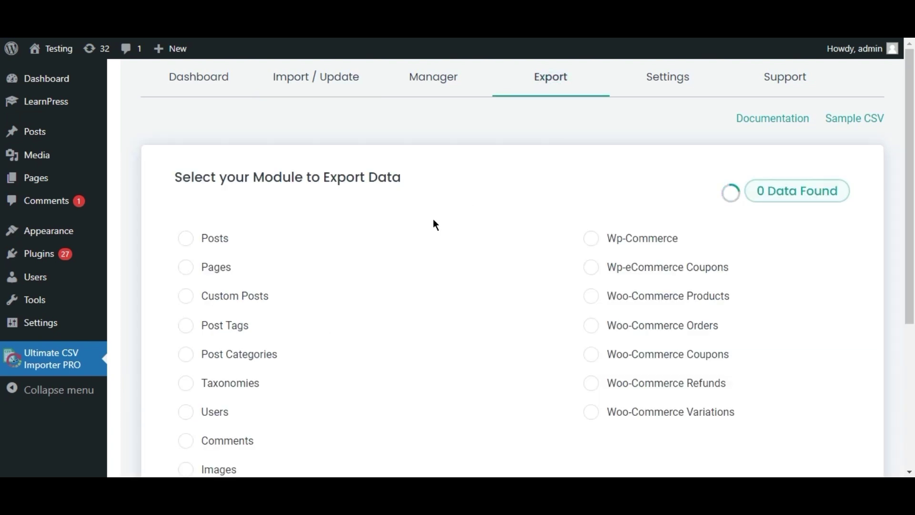
click(256, 298)
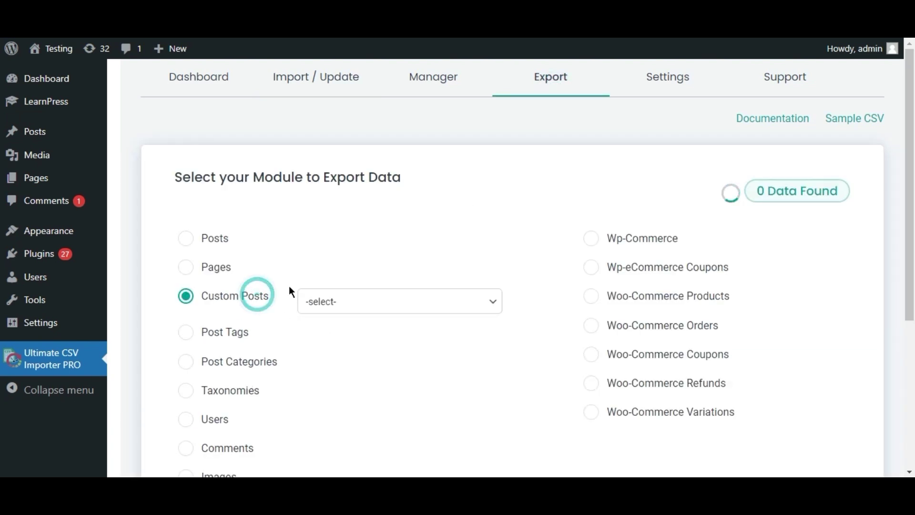
click(354, 301)
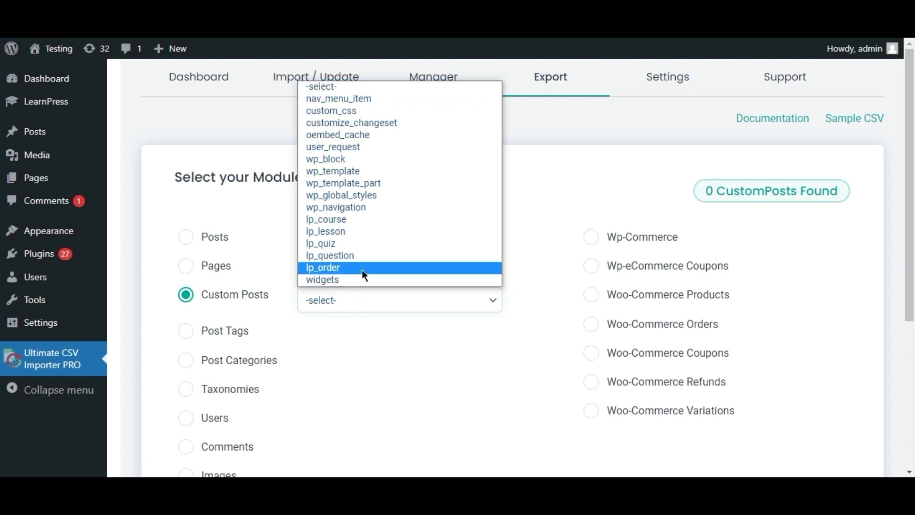
click(354, 231)
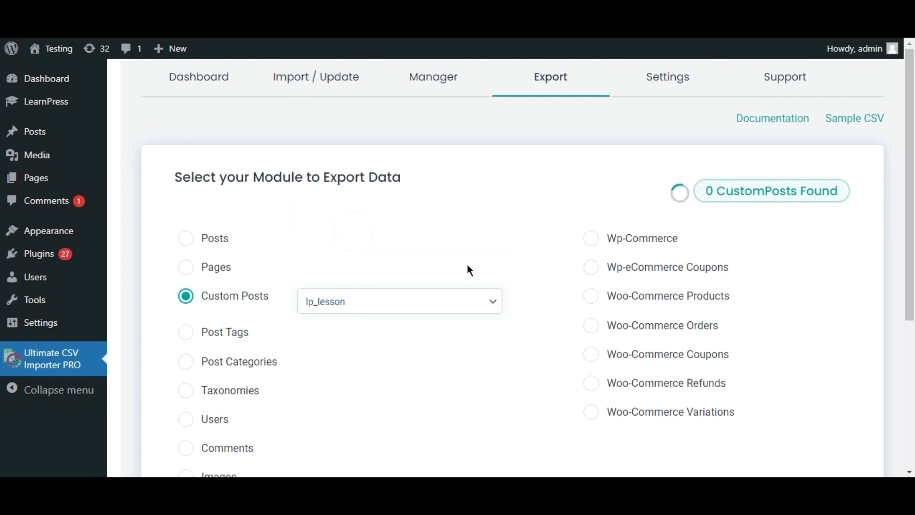
scroll(458, 262, down, 4)
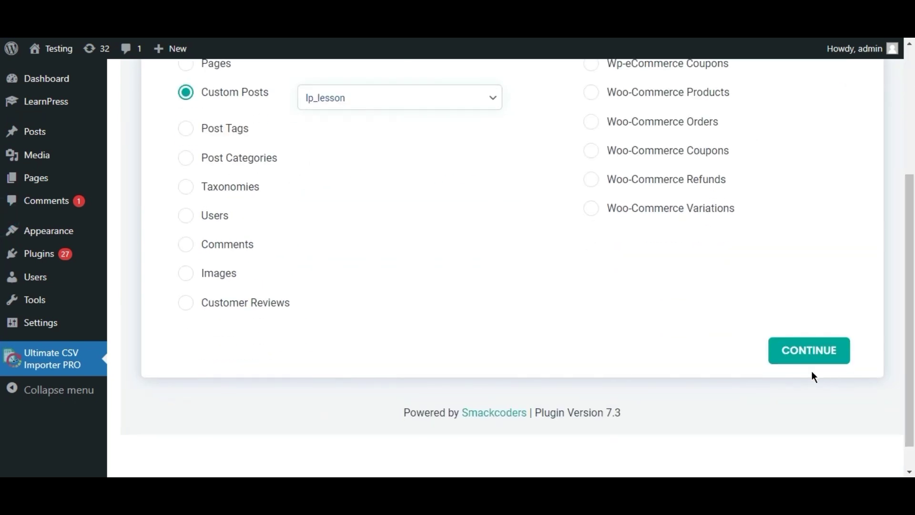
click(810, 355)
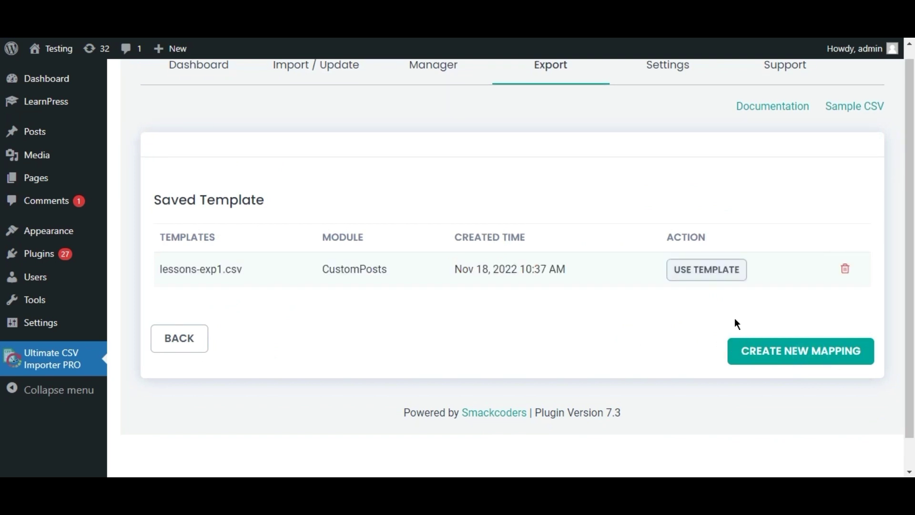
Create a new export mapping and name the CSV export file lp_lessons_data
click(751, 346)
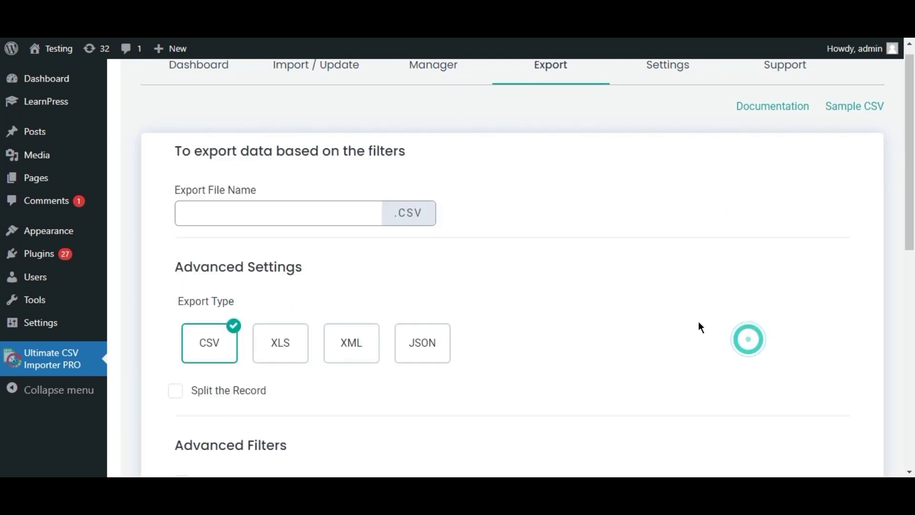
click(309, 213)
text(lessons)
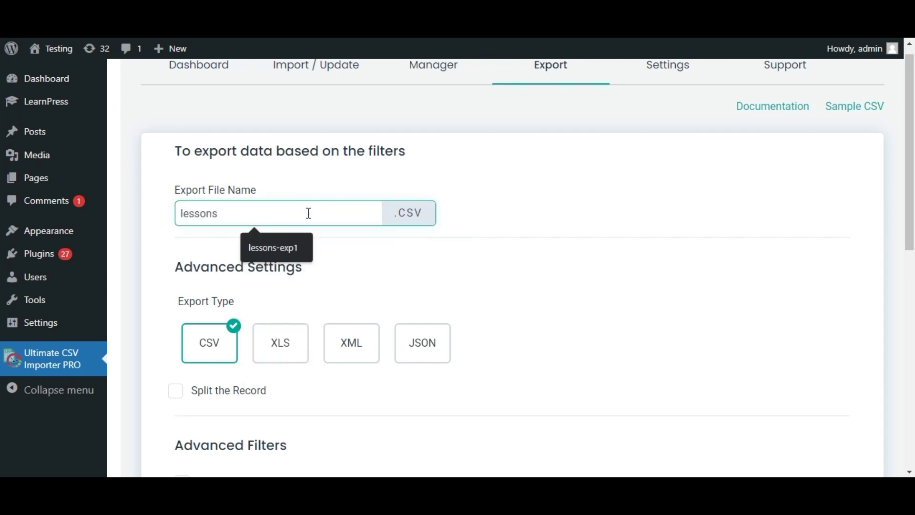
text(_data)
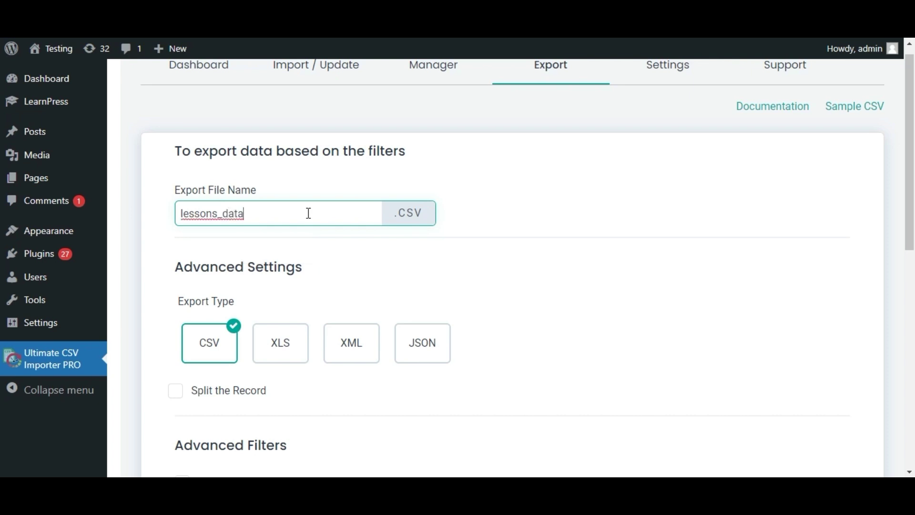
key(Home)
text(lp_)
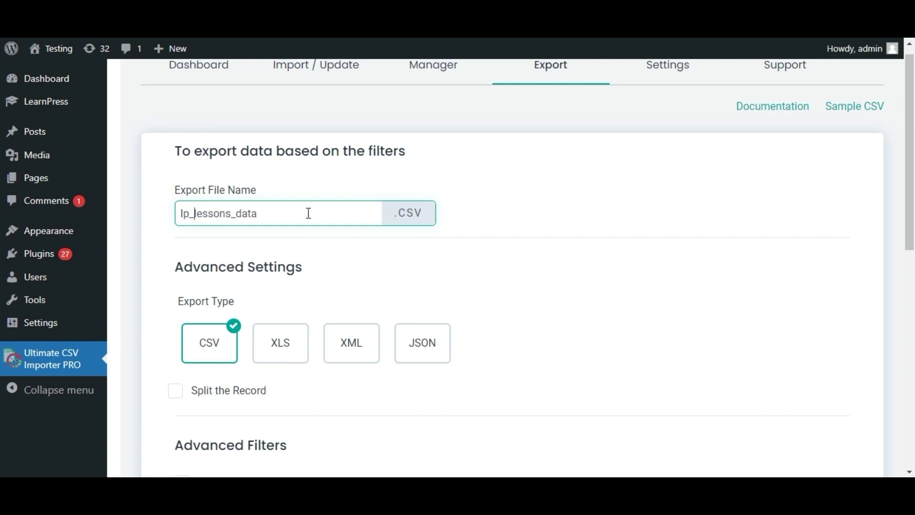
Select CSV as the export type, leave record splitting and all advanced filters off, and run the lesson export
click(545, 229)
scroll(895, 242, down, 3)
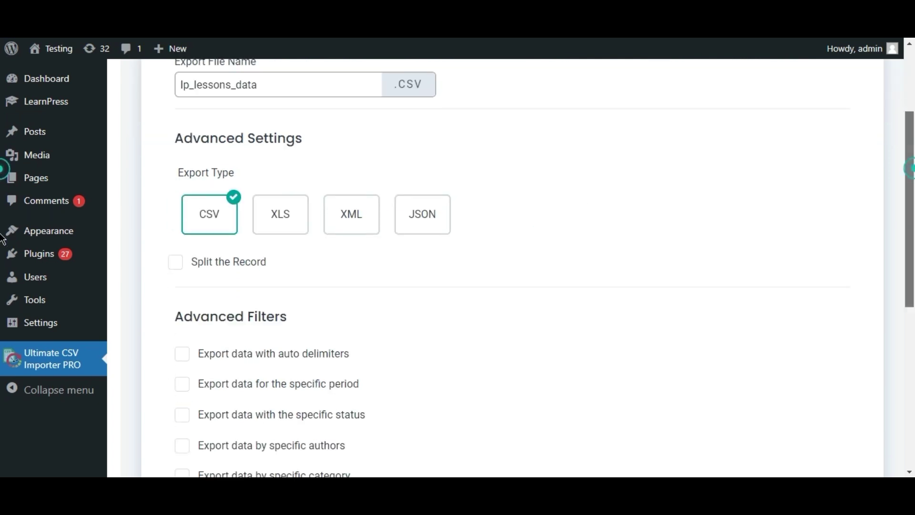
click(212, 217)
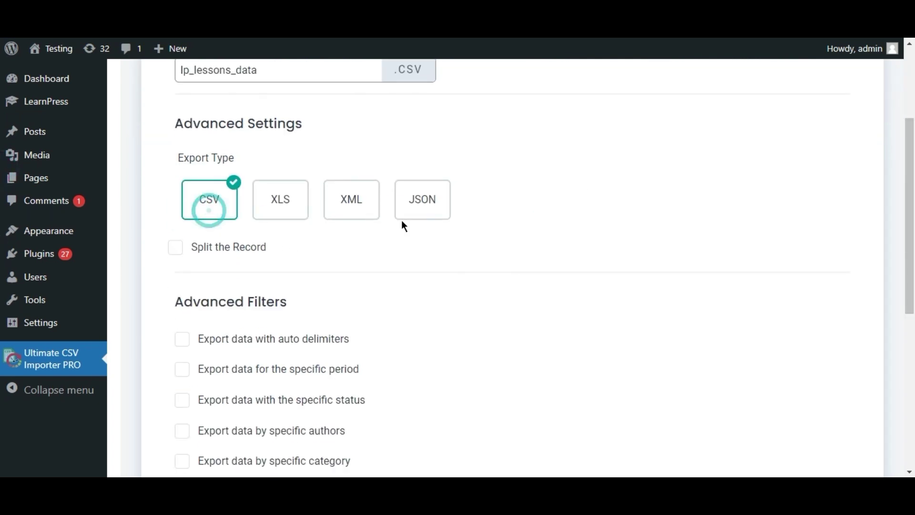
scroll(2, 261, down, 4)
scroll(3, 261, down, 2)
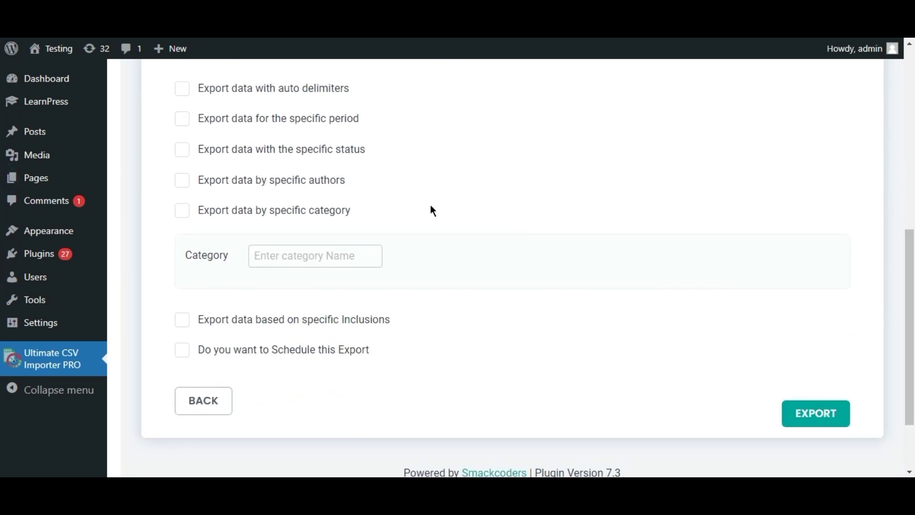
click(809, 418)
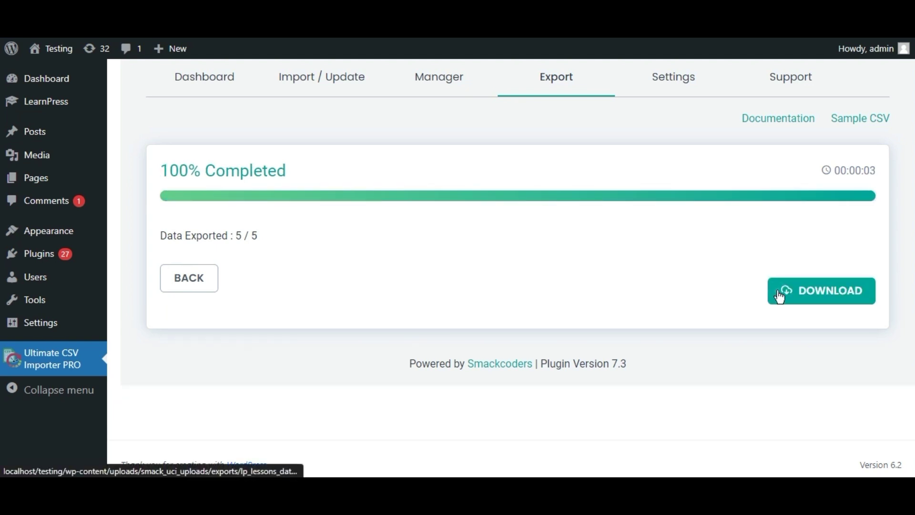
Download the exported lp_lessons_data.csv file and open it in Excel
click(781, 293)
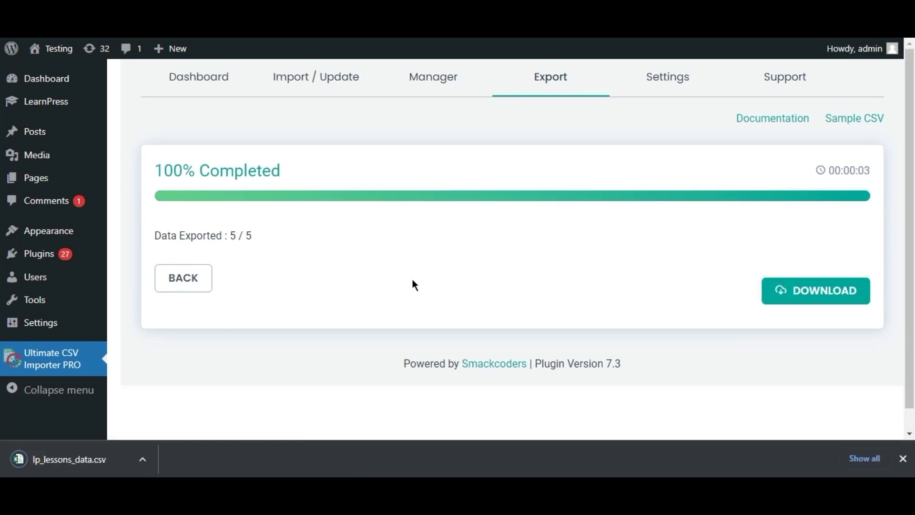
click(87, 453)
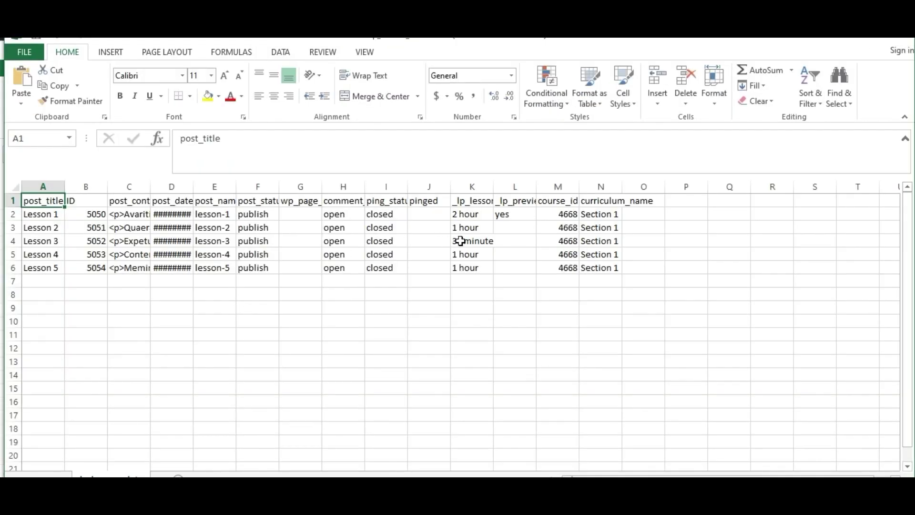
Review the exported lesson rows, checking the duration, preview, course ID, curriculum name, post status, content, ID and title columns
click(461, 241)
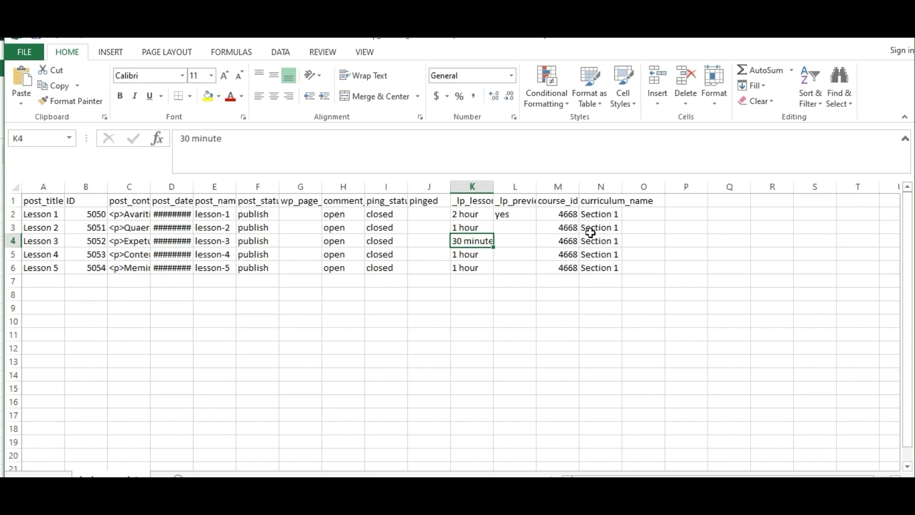
click(617, 237)
click(567, 246)
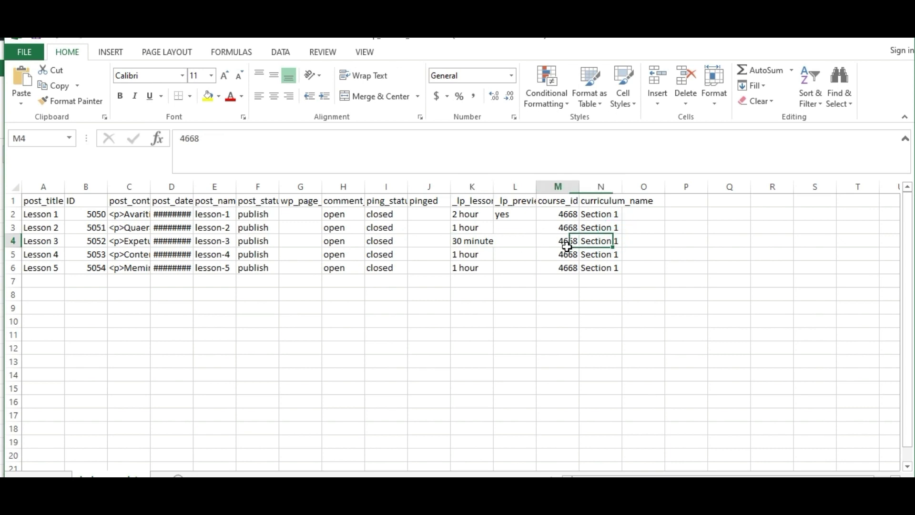
click(509, 214)
click(324, 277)
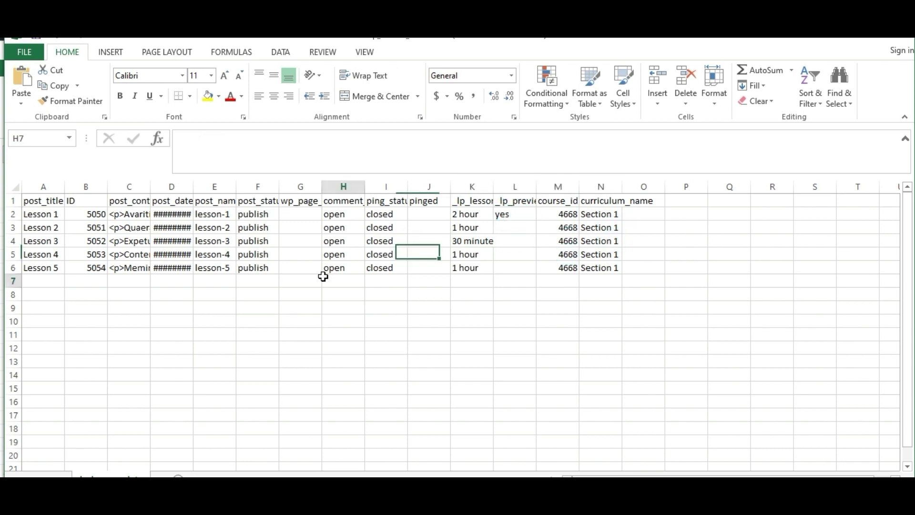
click(255, 267)
click(287, 334)
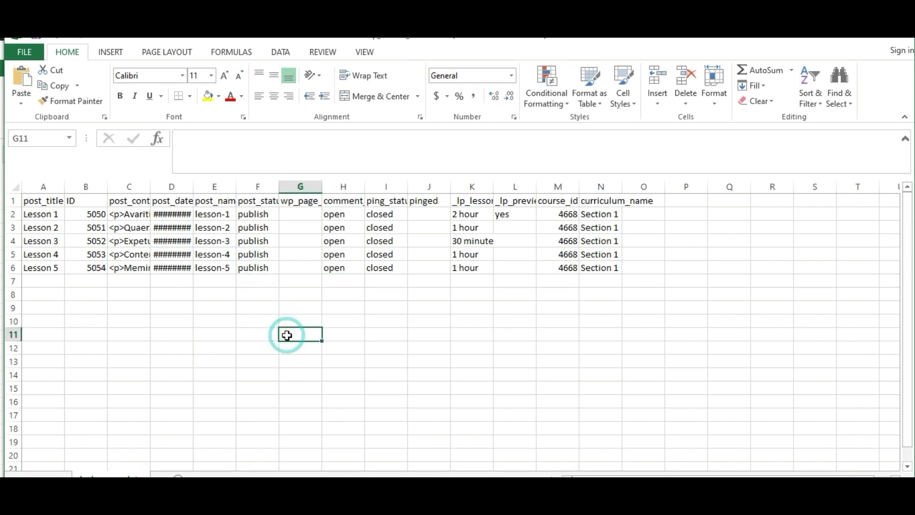
click(136, 215)
click(87, 224)
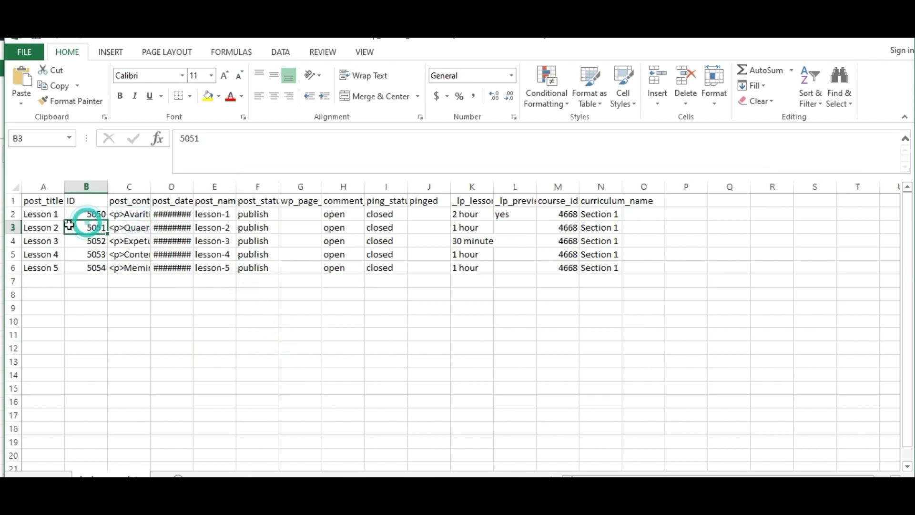
click(54, 226)
click(115, 311)
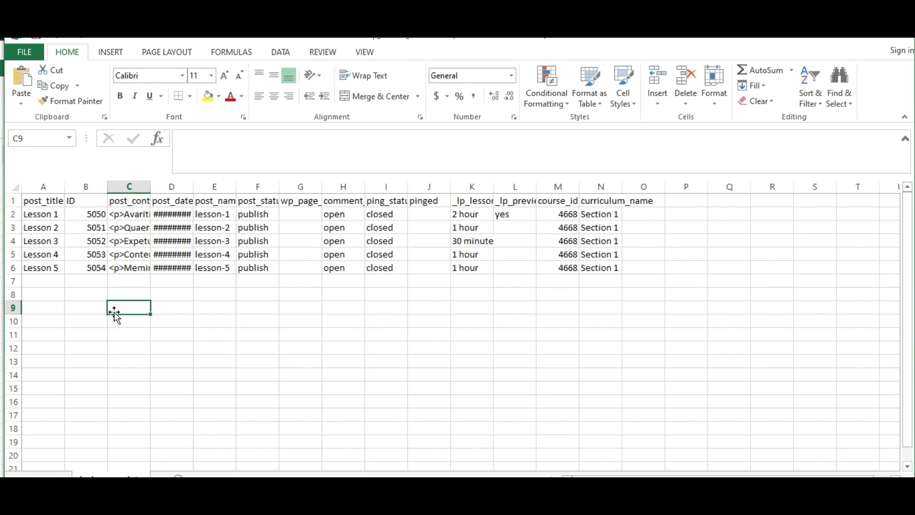